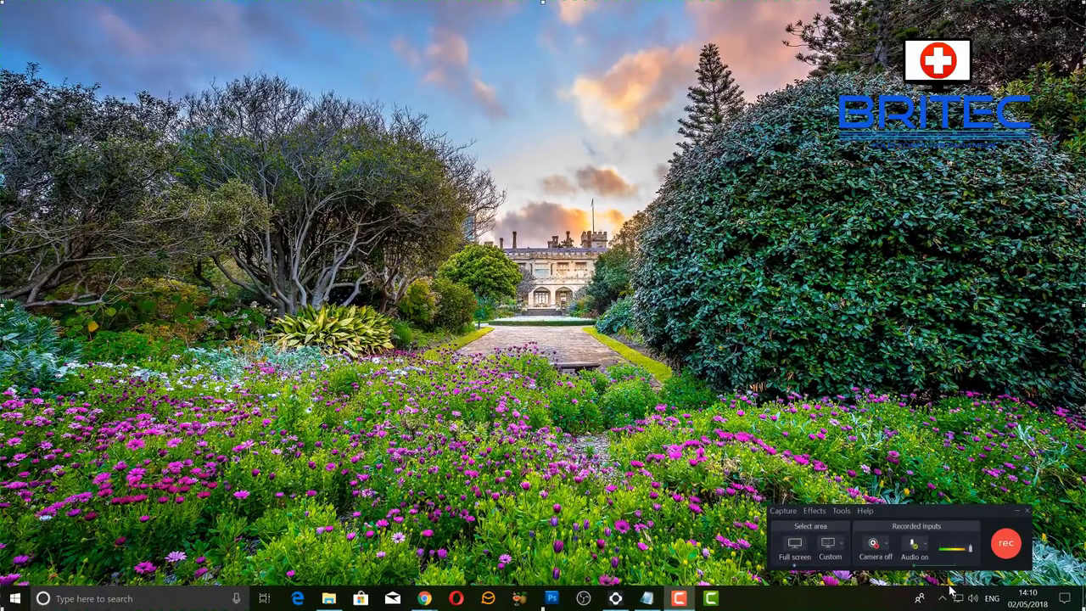
{"action": "left_click", "coordinate": [927, 549]}
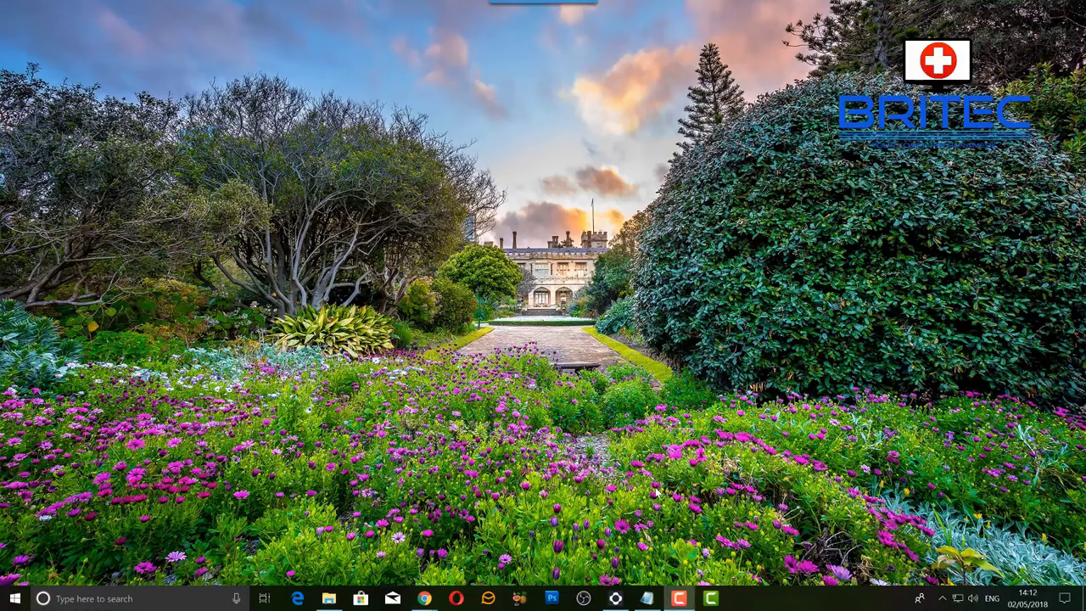
Check the device and Windows specifications on the system's About page, then close Settings.
{"action": "right_click", "coordinate": [15, 598]}
{"action": "left_click", "coordinate": [44, 313]}
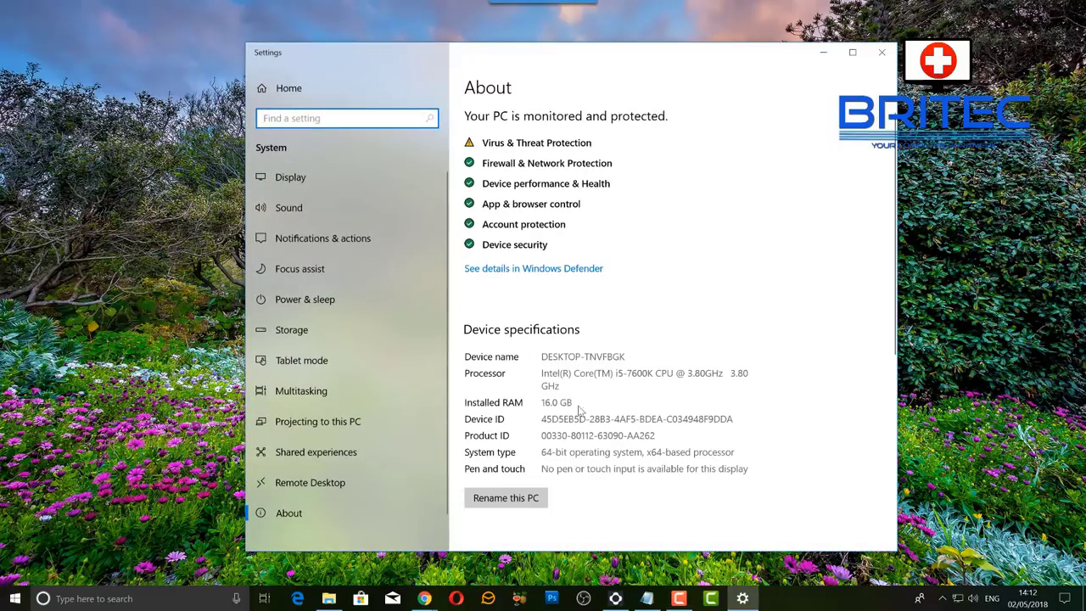
{"action": "scroll", "coordinate": [576, 420], "scroll_direction": "down", "scroll_amount": 3}
{"action": "scroll", "coordinate": [543, 467], "scroll_direction": "up", "scroll_amount": 2}
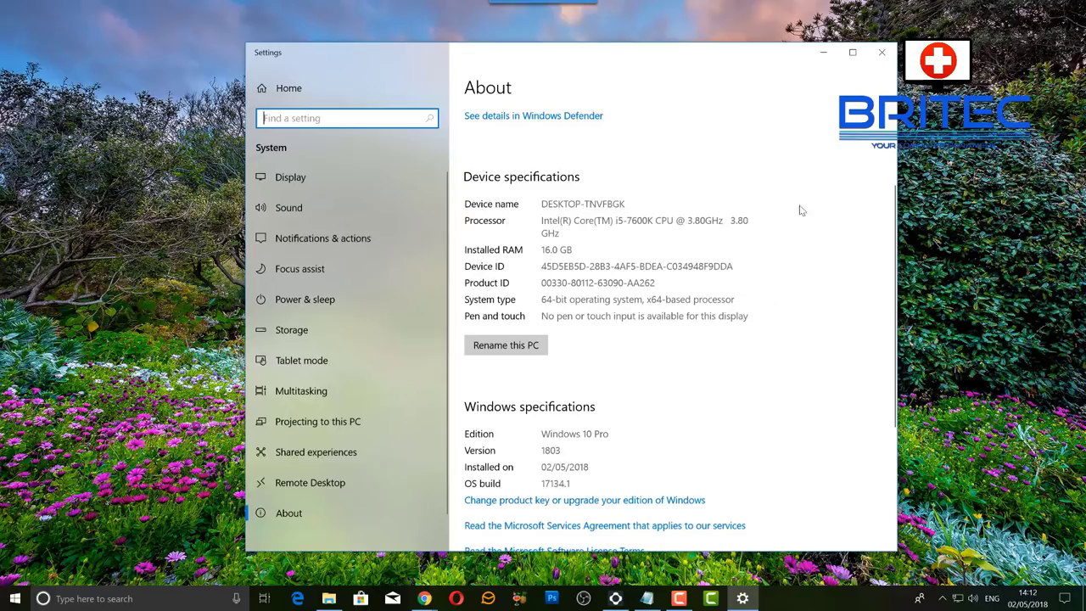
{"action": "left_click", "coordinate": [878, 56]}
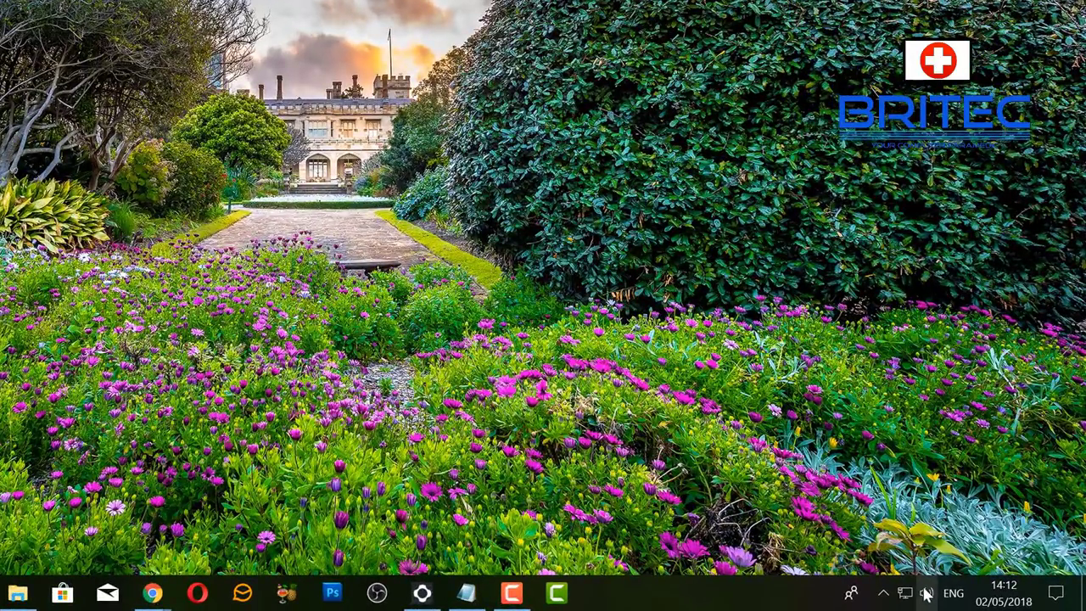
Run the sound troubleshooter on the Focusrite USB device, declining audio enhancements and skipping the default-device fix.
{"action": "right_click", "coordinate": [929, 598]}
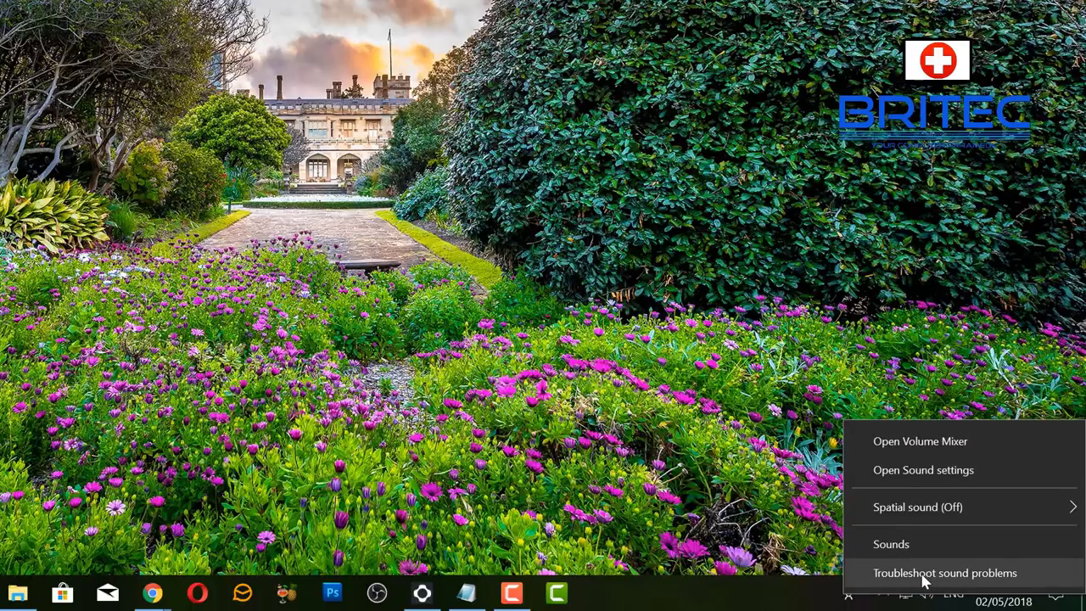
{"action": "left_click", "coordinate": [945, 573]}
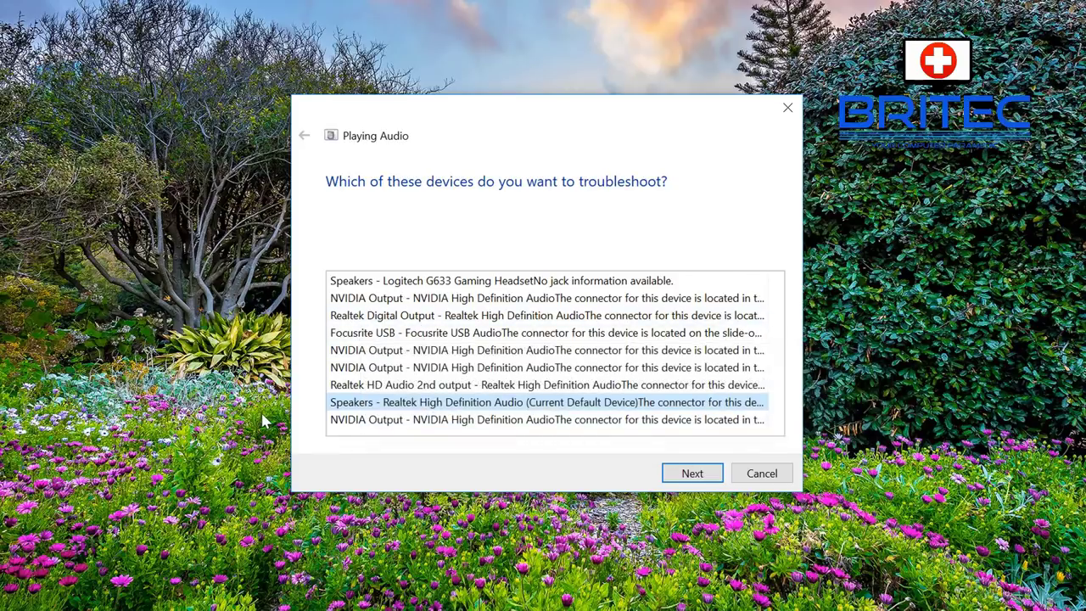
{"action": "left_click", "coordinate": [397, 332]}
{"action": "left_click", "coordinate": [671, 478]}
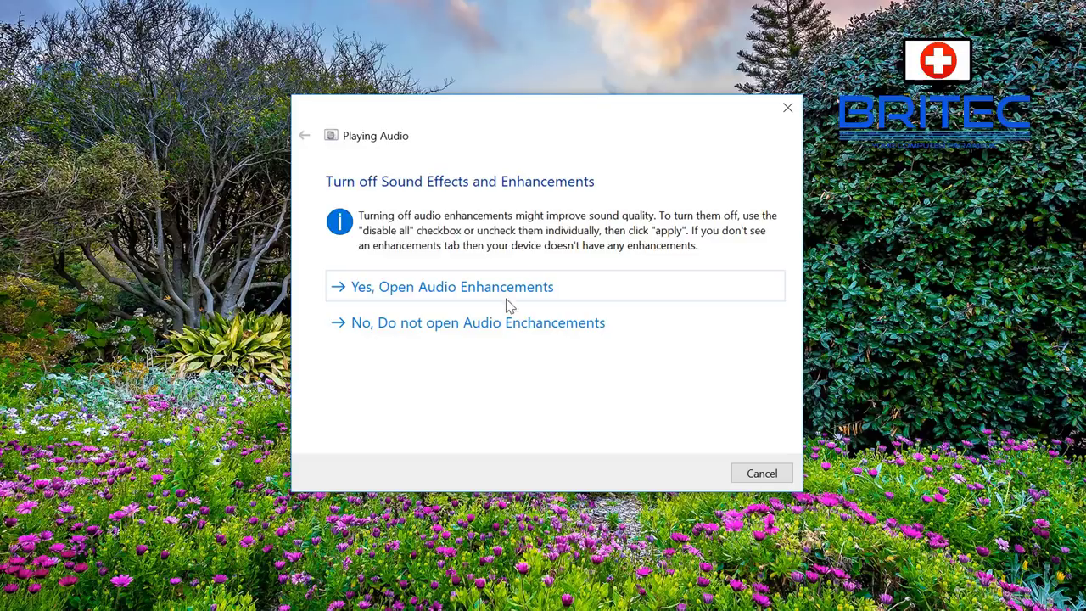
{"action": "left_click", "coordinate": [506, 334]}
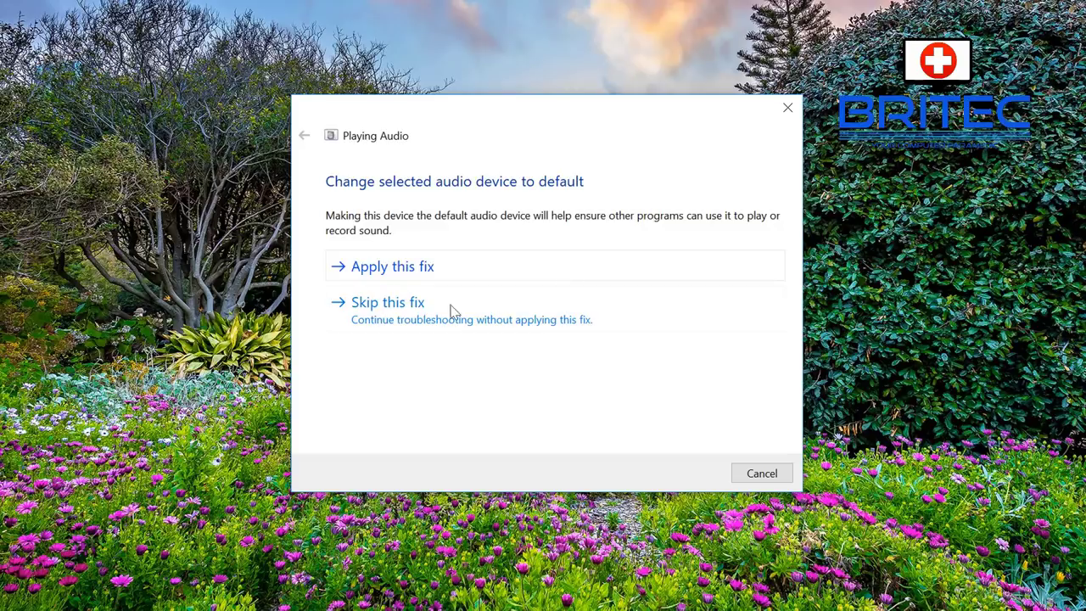
{"action": "left_click", "coordinate": [422, 310]}
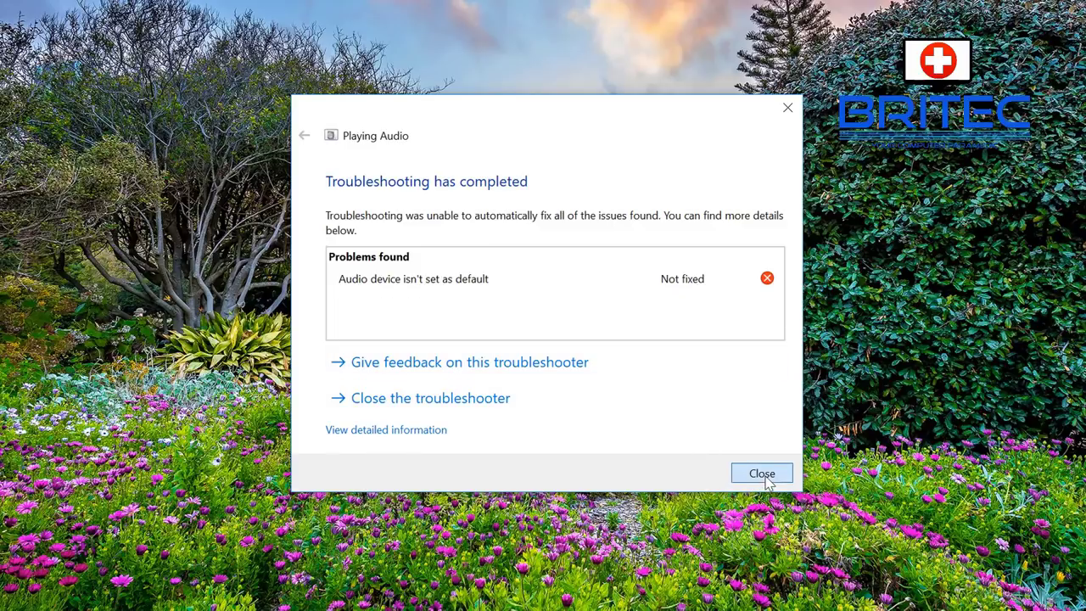
{"action": "left_click", "coordinate": [762, 474]}
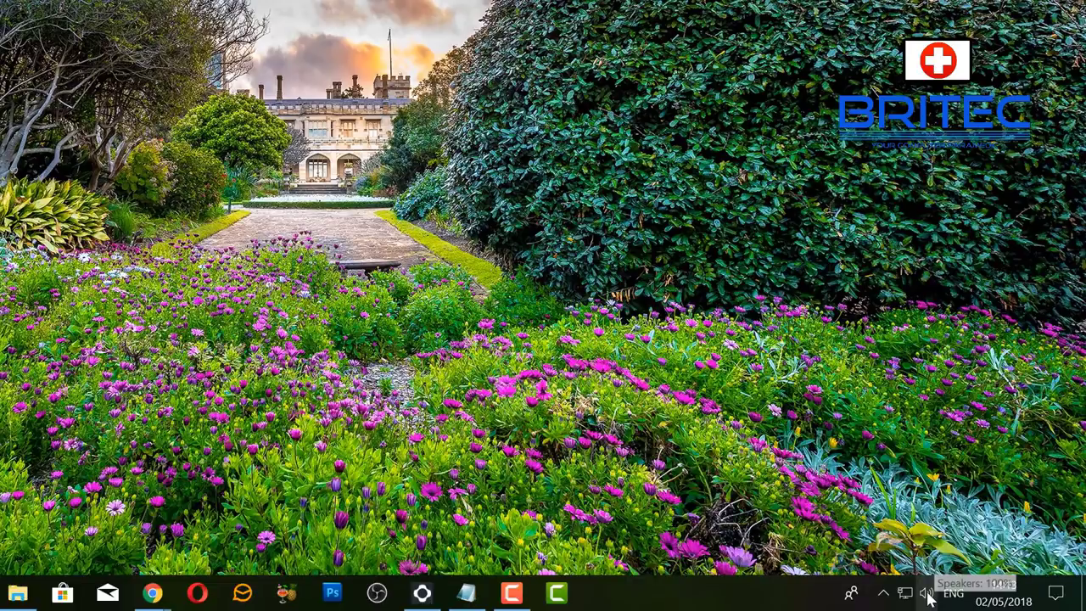
Open the Sound dialog from the system's volume options and show its playback devices.
{"action": "right_click", "coordinate": [929, 599]}
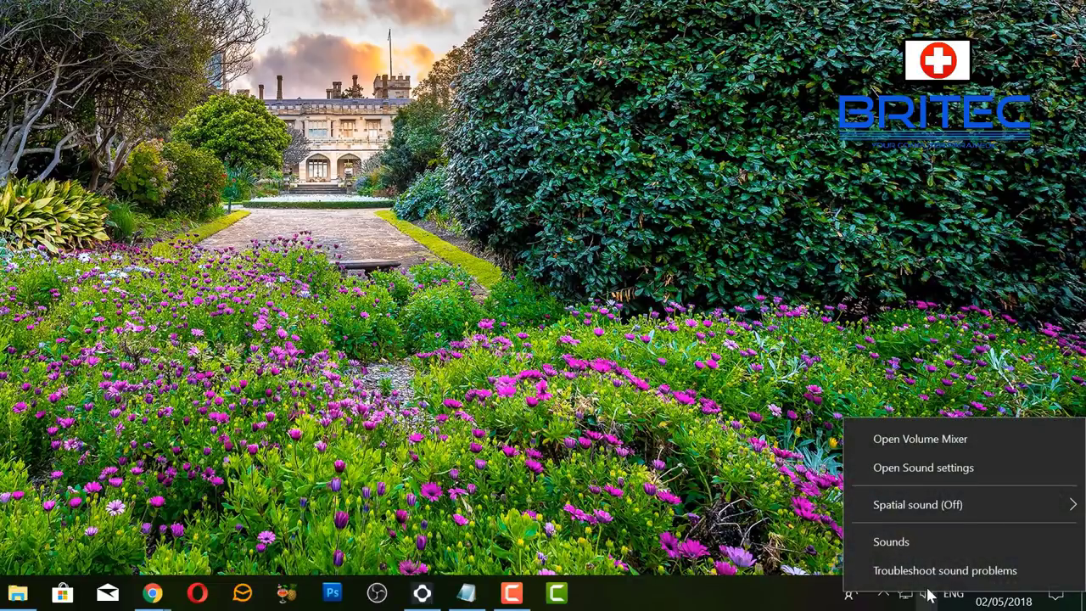
{"action": "left_click", "coordinate": [921, 543]}
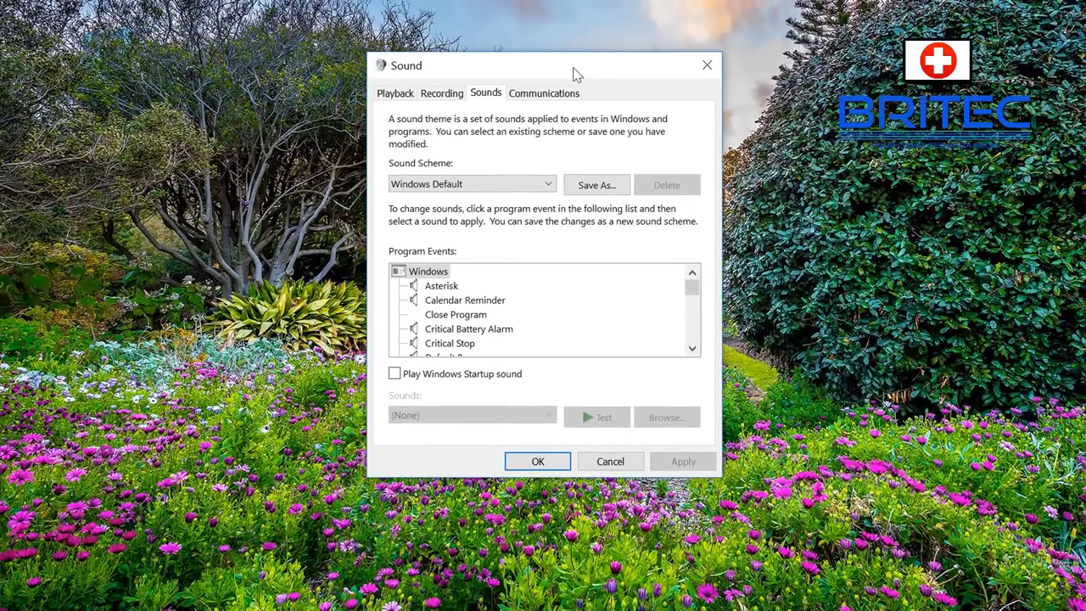
{"action": "left_click_drag", "start_coordinate": [573, 75], "coordinate": [569, 72]}
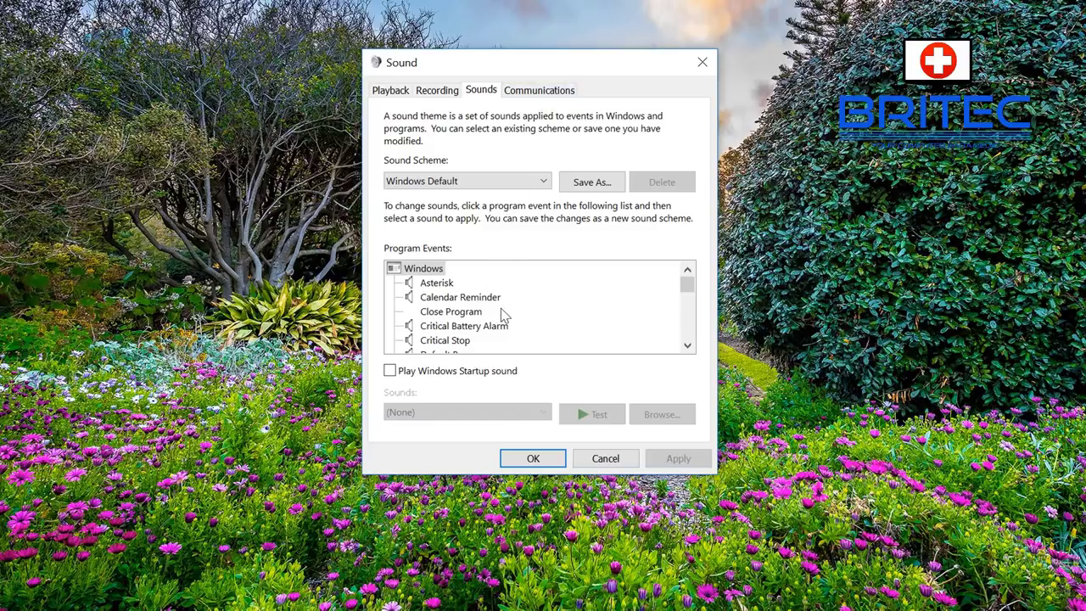
{"action": "left_click", "coordinate": [390, 93]}
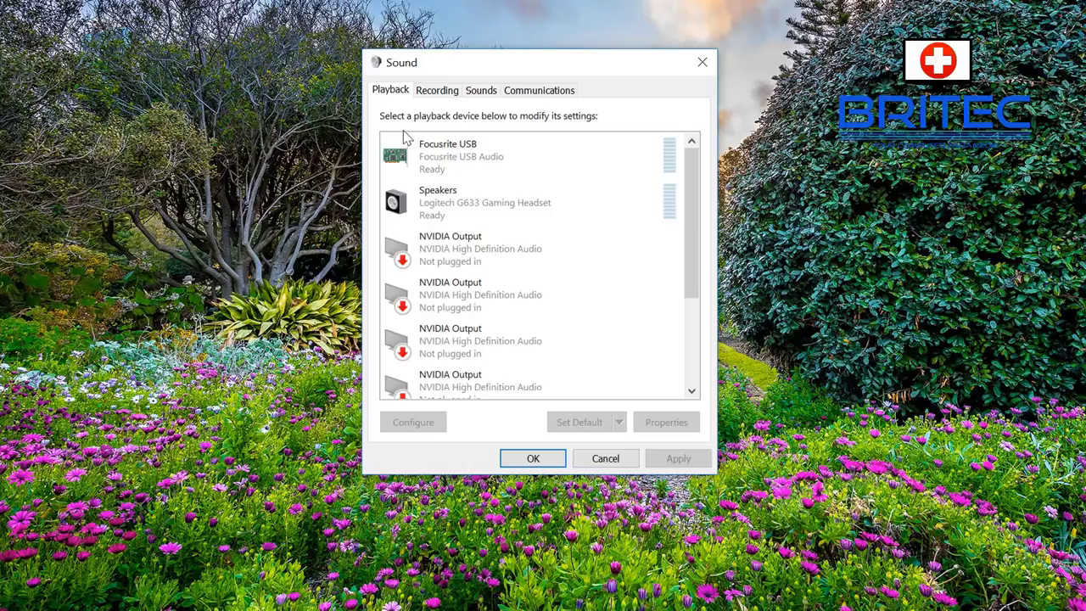
Set Focusrite USB as the default playback device and glance at the recording devices.
{"action": "left_click", "coordinate": [469, 169]}
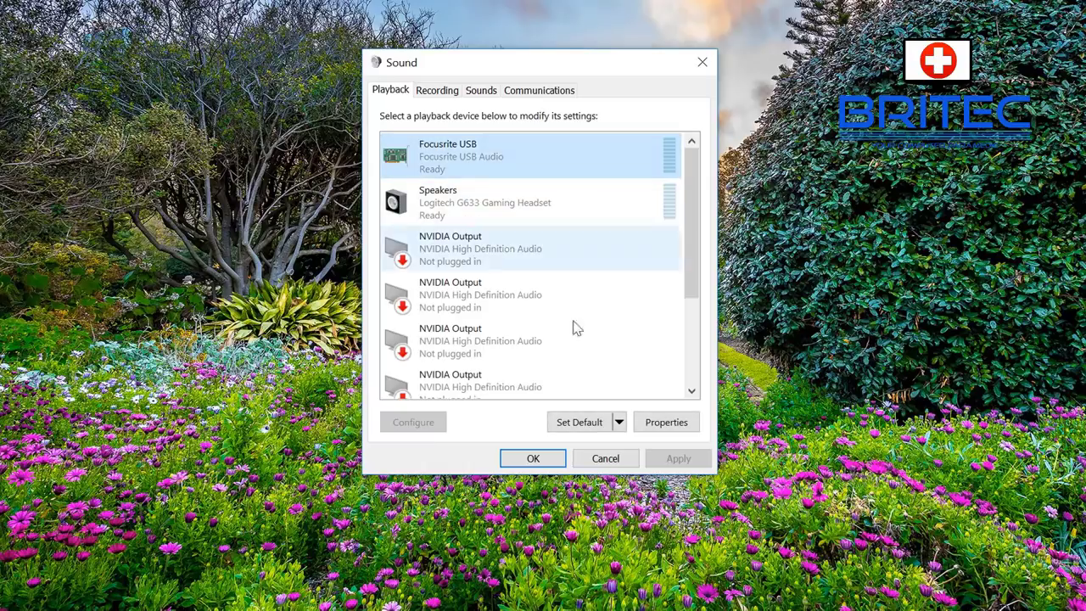
{"action": "left_click", "coordinate": [576, 422]}
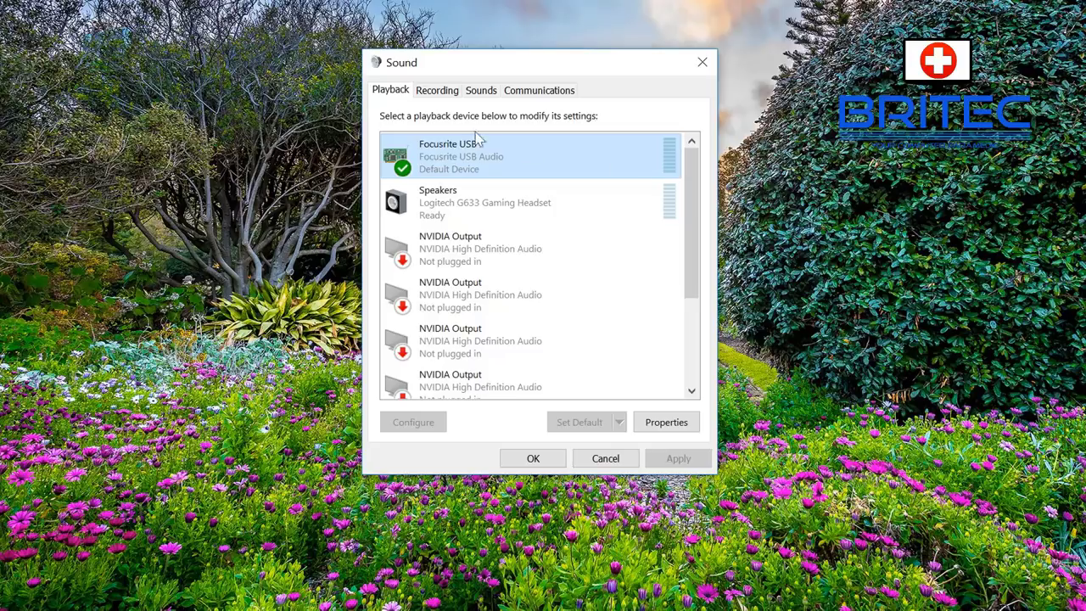
{"action": "left_click", "coordinate": [436, 91]}
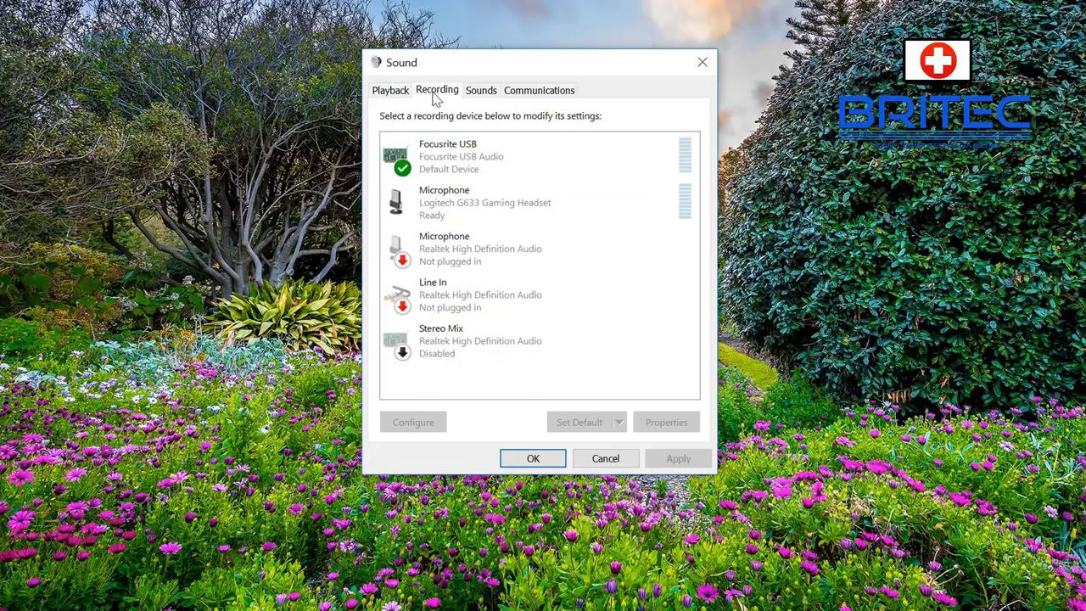
{"action": "left_click", "coordinate": [376, 92]}
Set the Realtek High Definition Audio speakers as the default playback device.
{"action": "left_click", "coordinate": [432, 204]}
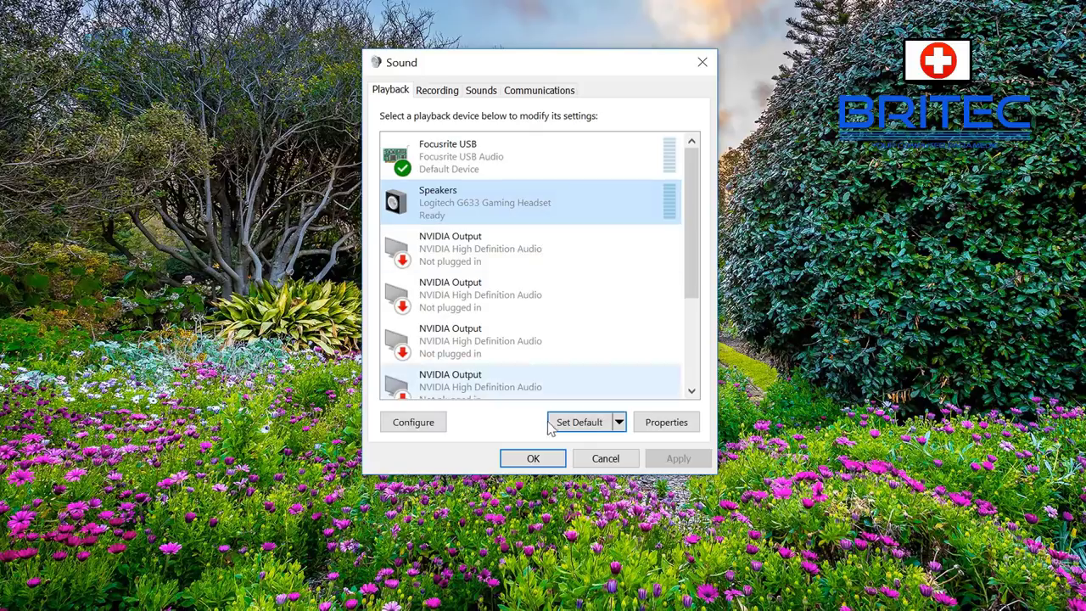
{"action": "scroll", "coordinate": [496, 326], "scroll_direction": "down", "scroll_amount": 1}
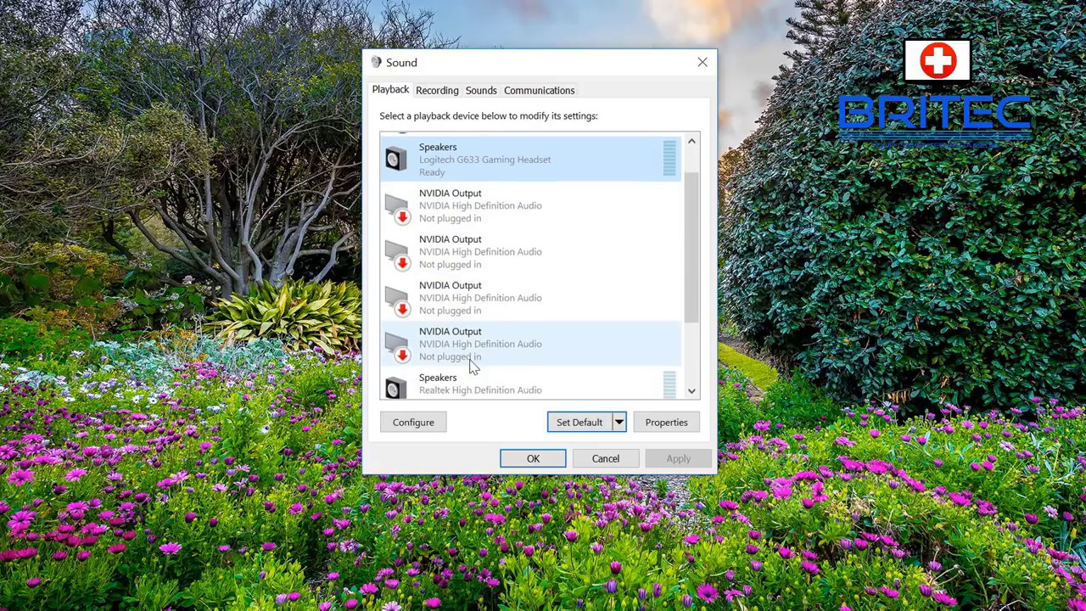
{"action": "left_click", "coordinate": [467, 382]}
{"action": "left_click", "coordinate": [579, 422]}
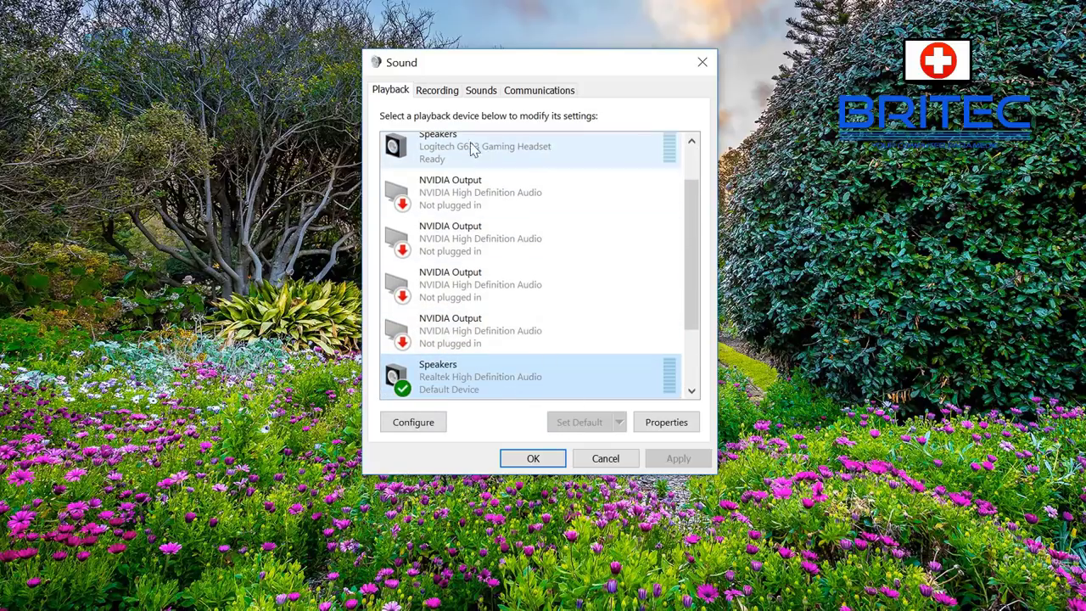
Set the Logitech G633 Gaming Headset microphone as the default recording device.
{"action": "left_click", "coordinate": [445, 90]}
{"action": "left_click", "coordinate": [457, 156]}
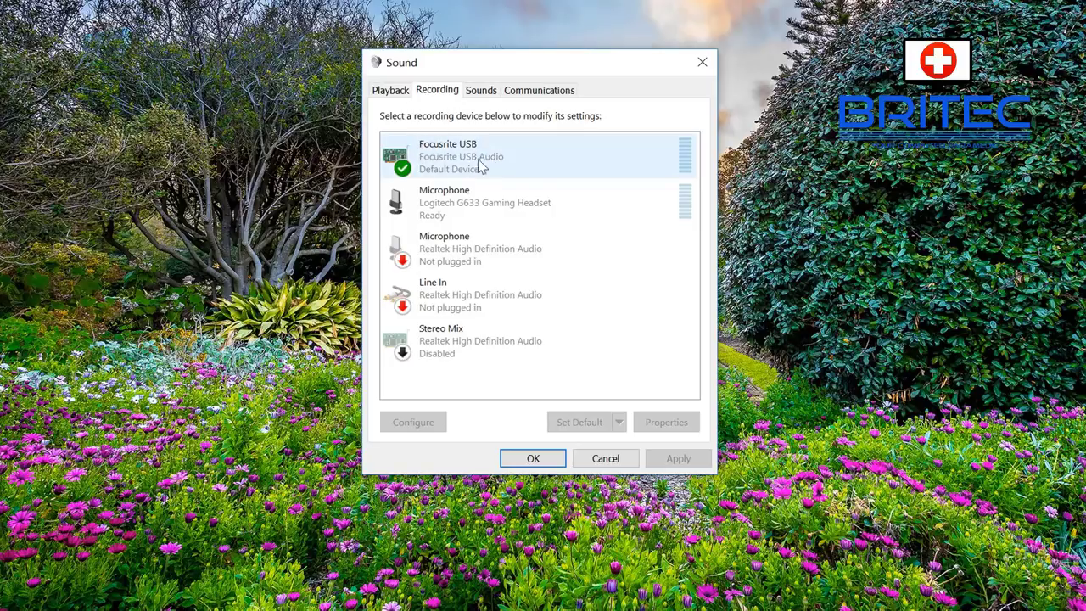
{"action": "left_click", "coordinate": [527, 201]}
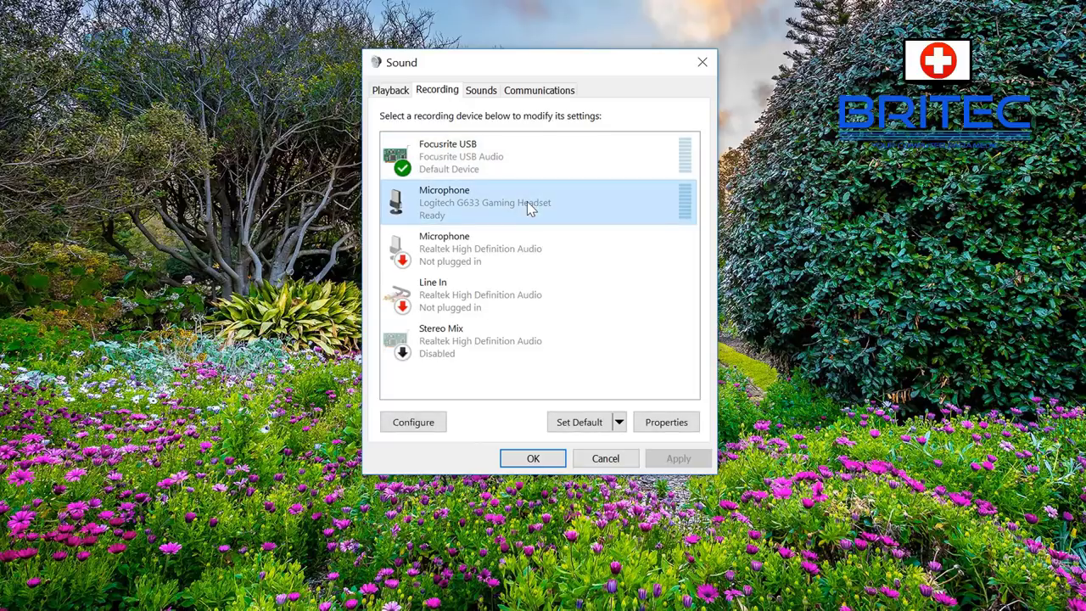
{"action": "left_click", "coordinate": [563, 426]}
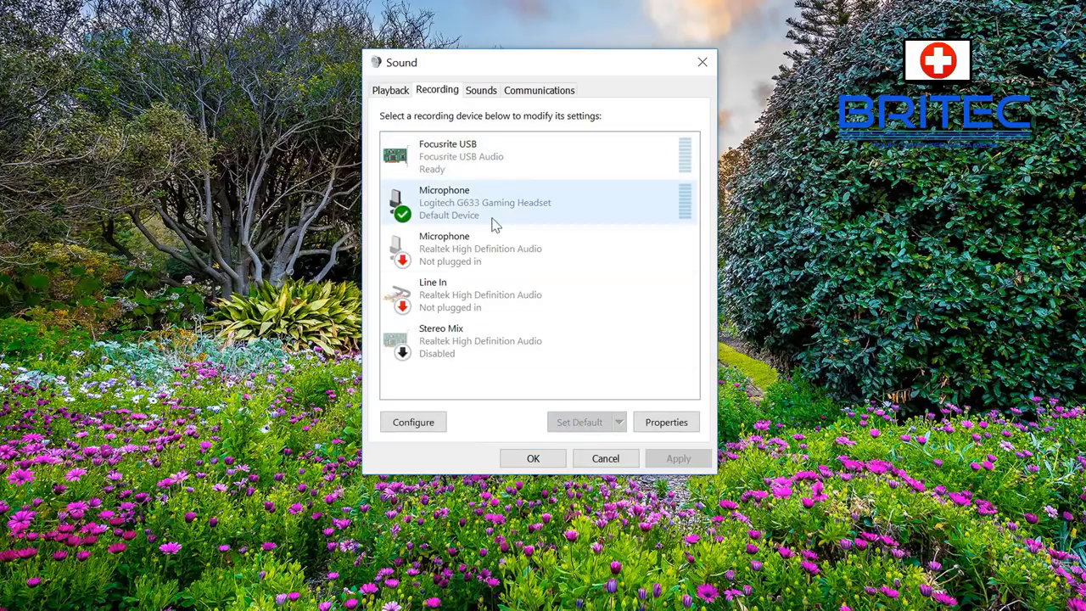
Set Focusrite USB as the default recording device.
{"action": "left_click", "coordinate": [507, 164]}
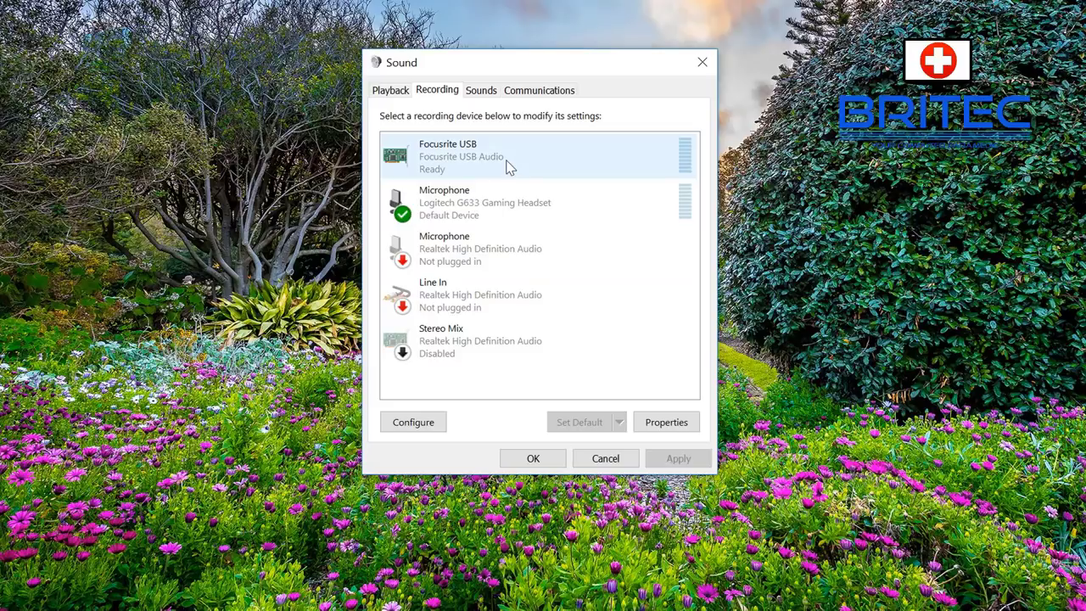
{"action": "left_click", "coordinate": [500, 155]}
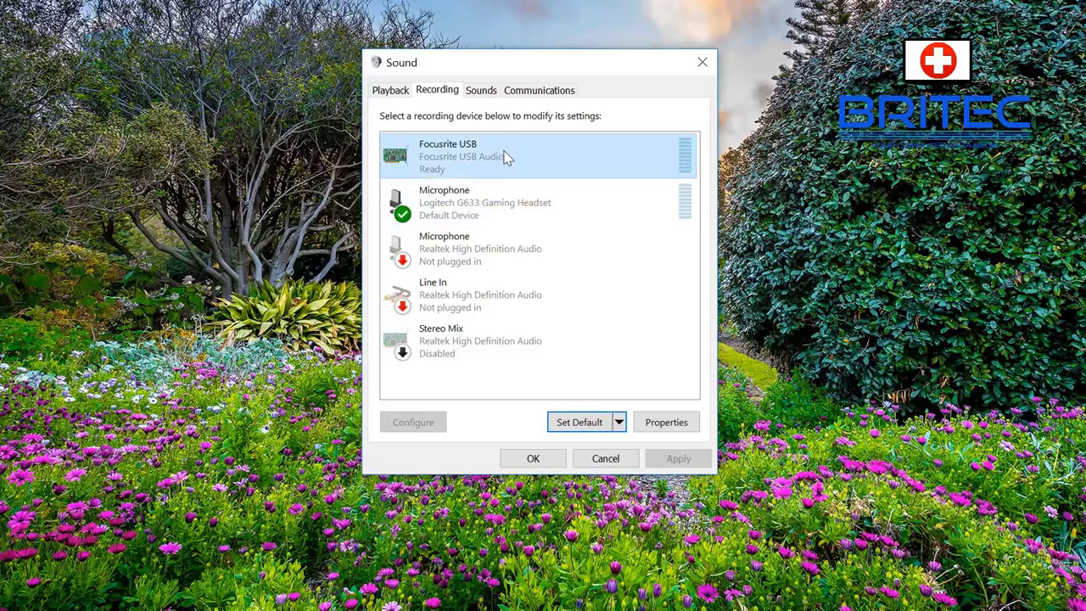
{"action": "left_click", "coordinate": [580, 421]}
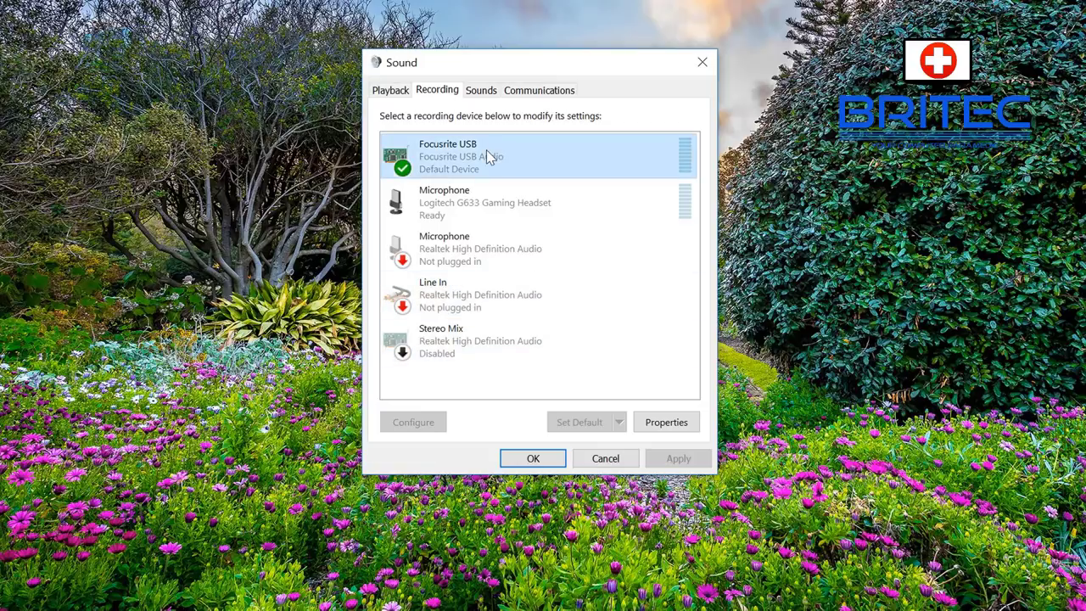
Review the Focusrite USB recording device's general, listen, levels and advanced properties, toggling its mute off and on, then close them.
{"action": "left_click", "coordinate": [666, 421]}
{"action": "left_click_drag", "start_coordinate": [602, 121], "coordinate": [590, 68]}
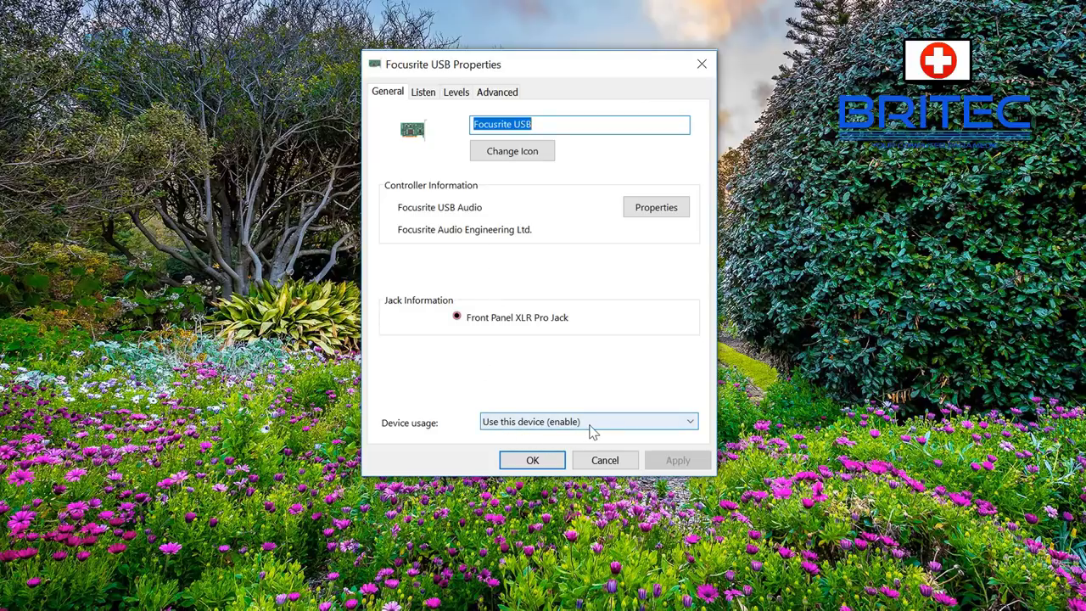
{"action": "left_click", "coordinate": [426, 94]}
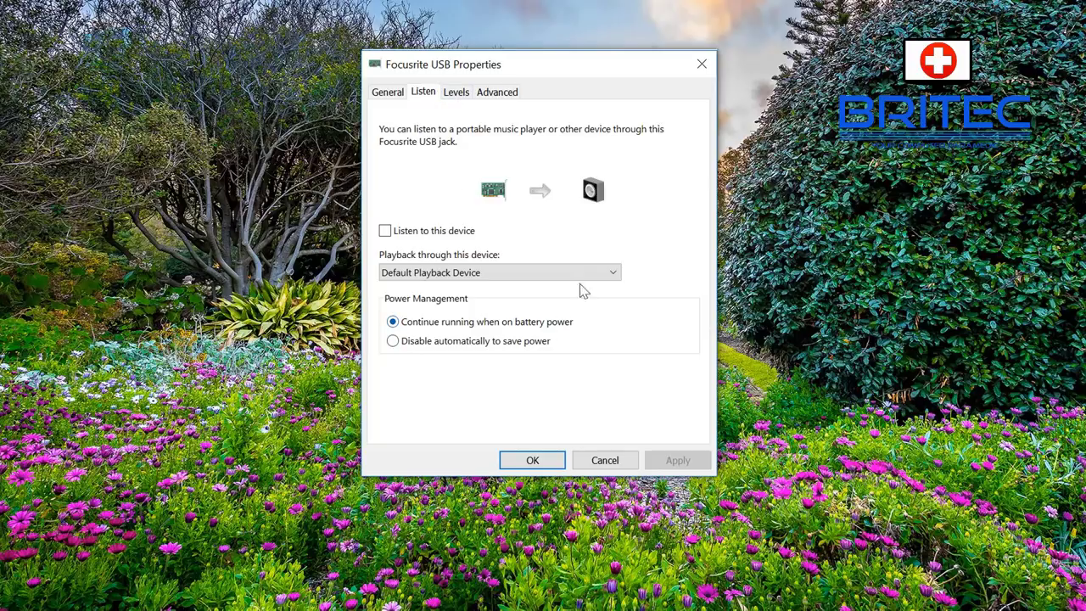
{"action": "left_click", "coordinate": [456, 92]}
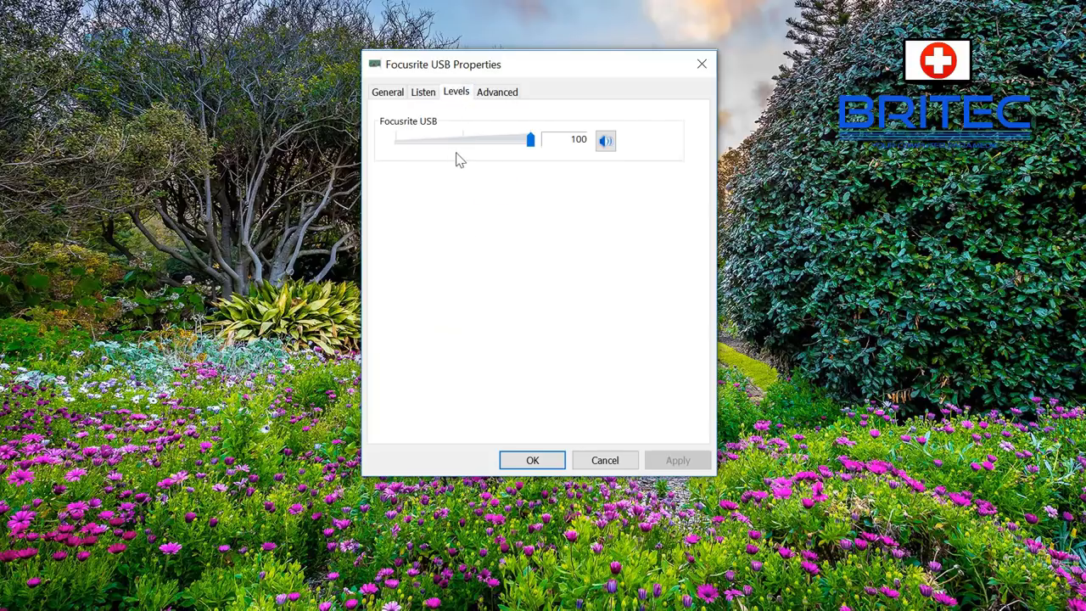
{"action": "left_click", "coordinate": [603, 143]}
{"action": "left_click", "coordinate": [605, 144]}
{"action": "left_click", "coordinate": [495, 96]}
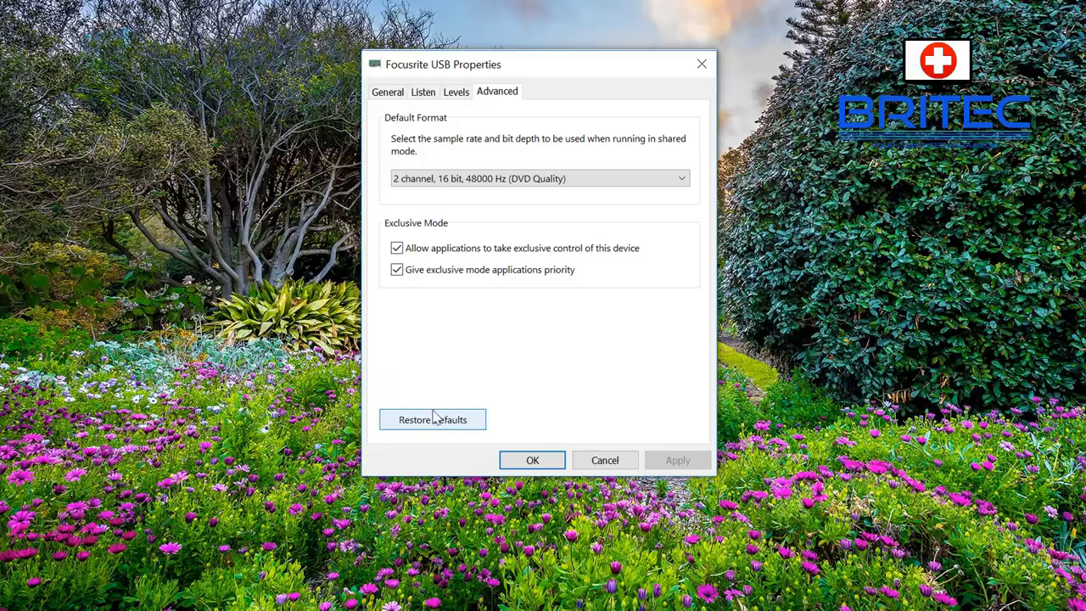
{"action": "left_click", "coordinate": [429, 97]}
{"action": "left_click", "coordinate": [388, 93]}
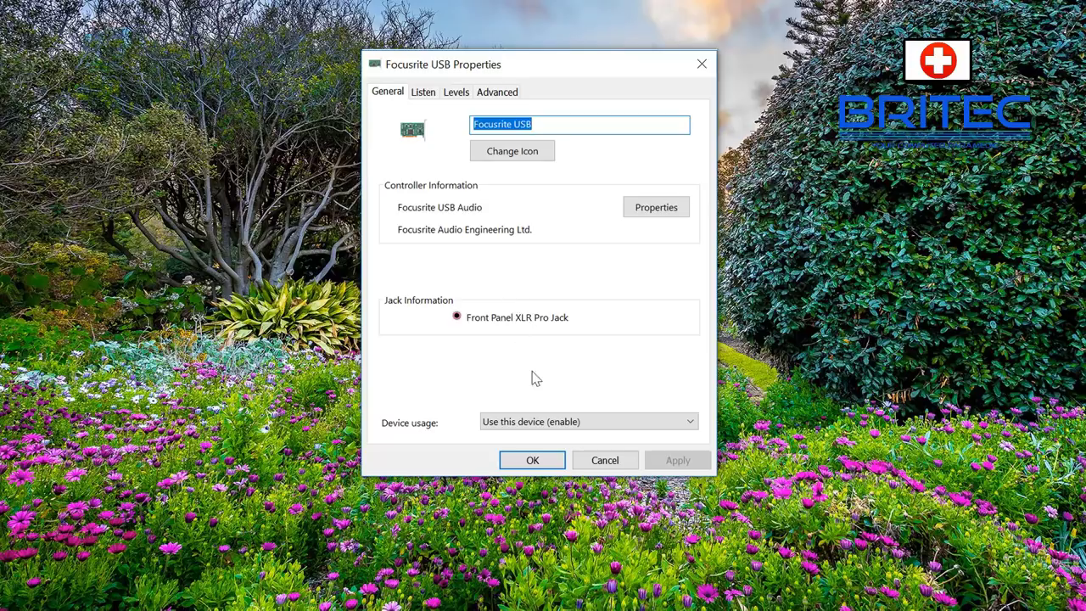
{"action": "left_click", "coordinate": [532, 460]}
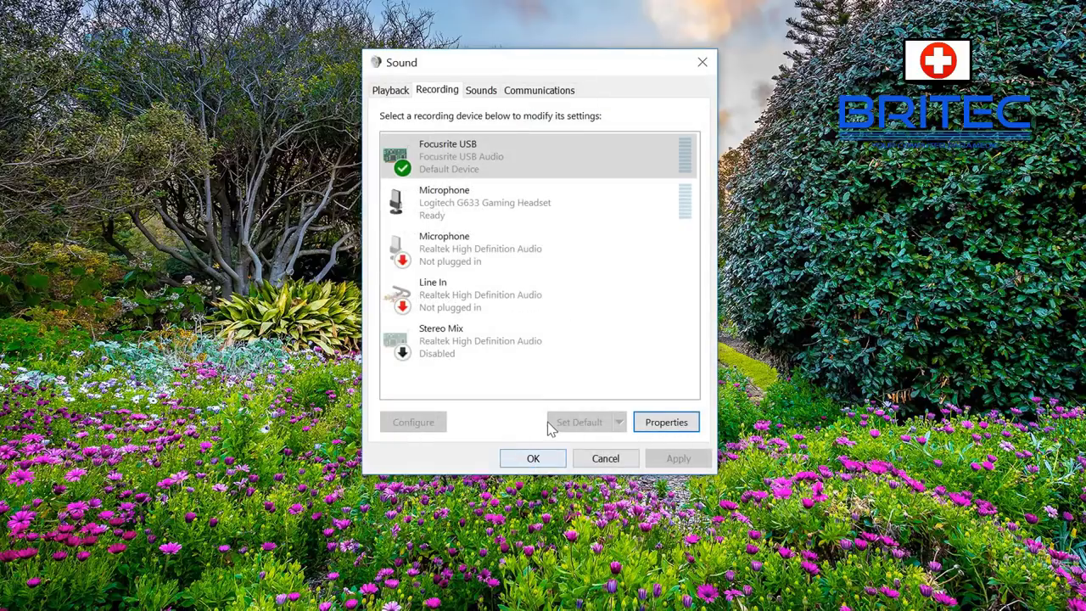
Review the Logitech G633 microphone's general, listen, custom, levels, Logitech Gaming and advanced properties, then close them.
{"action": "left_click", "coordinate": [478, 196]}
{"action": "right_click", "coordinate": [478, 196]}
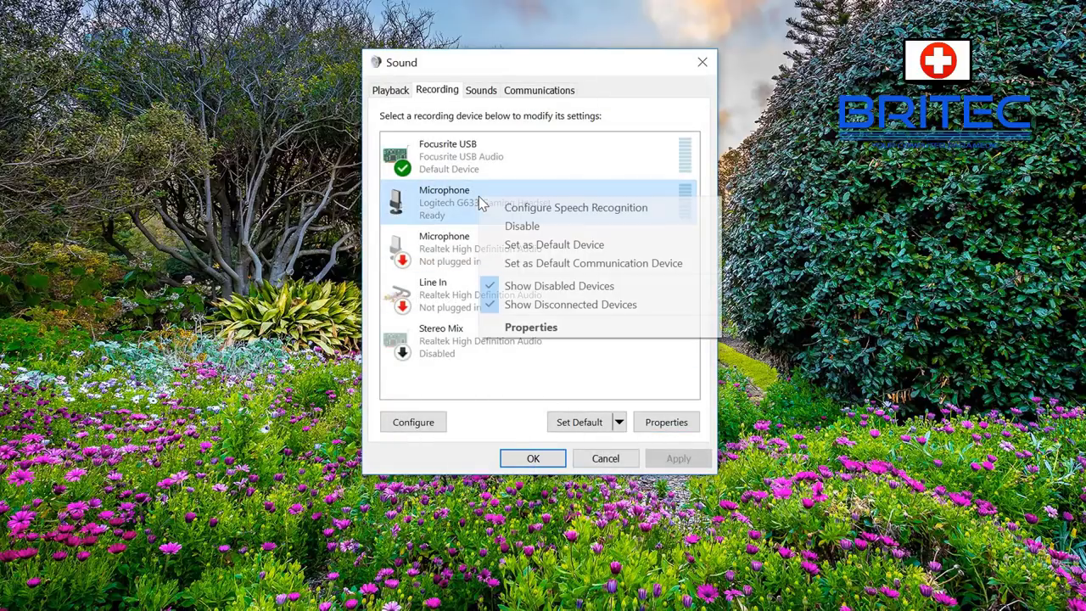
{"action": "left_click", "coordinate": [528, 327]}
{"action": "left_click_drag", "start_coordinate": [560, 133], "coordinate": [509, 53]}
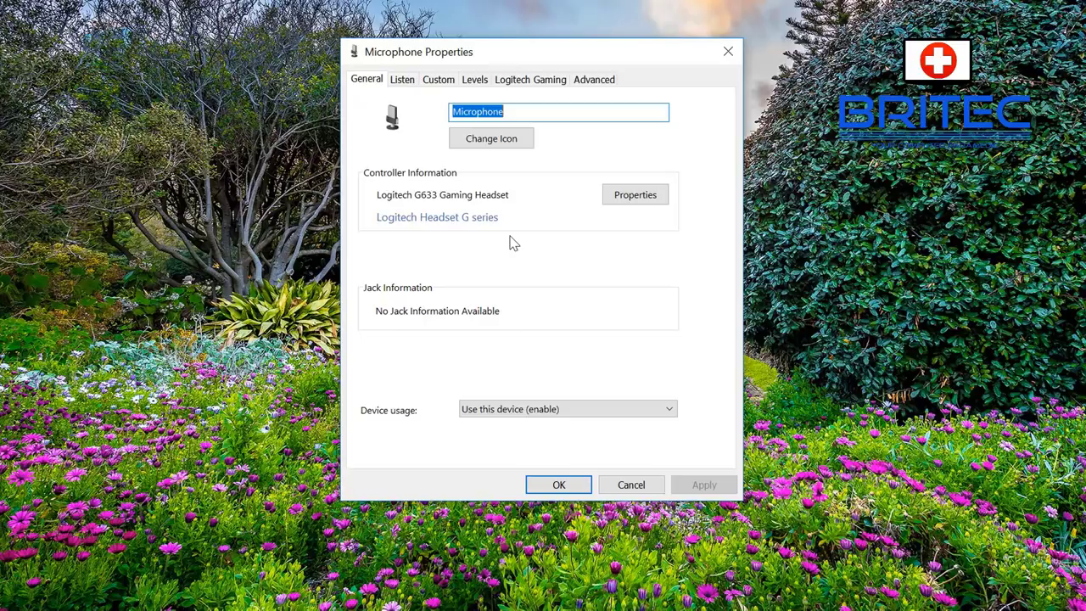
{"action": "left_click", "coordinate": [412, 85]}
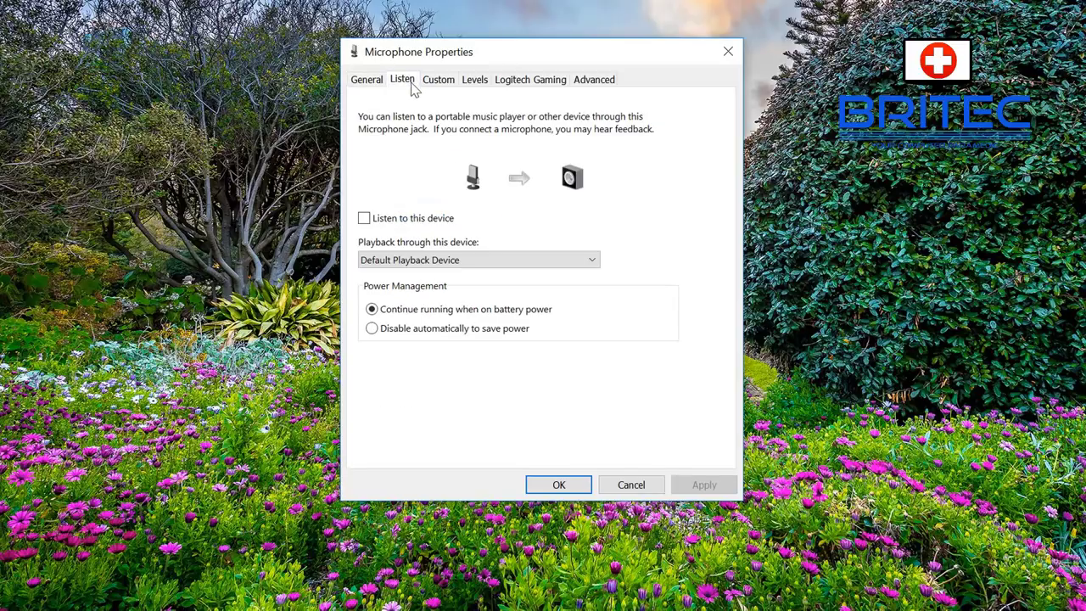
{"action": "left_click", "coordinate": [438, 82]}
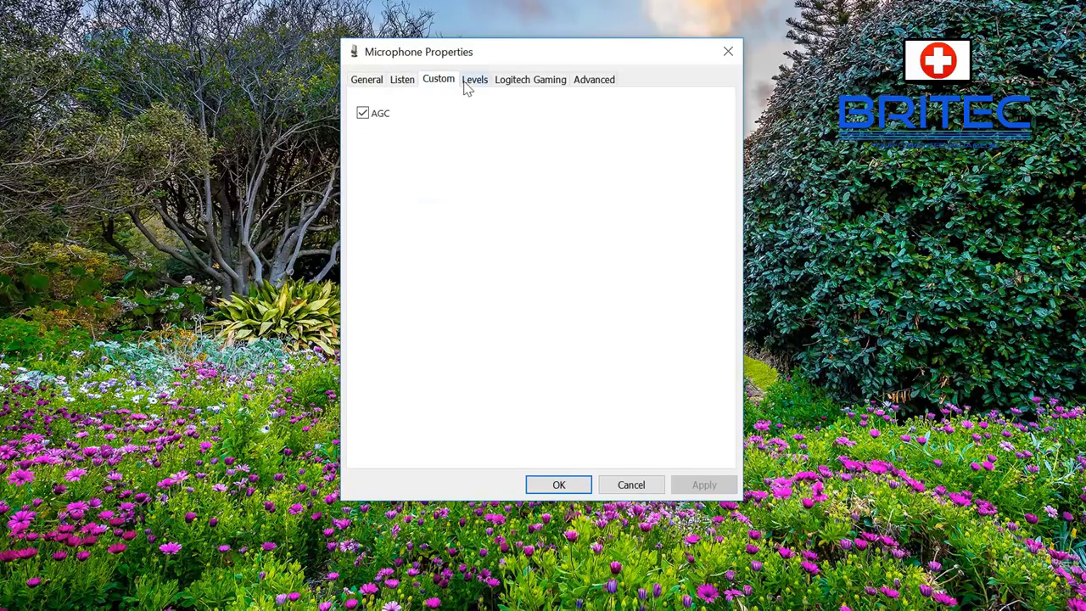
{"action": "left_click", "coordinate": [477, 83]}
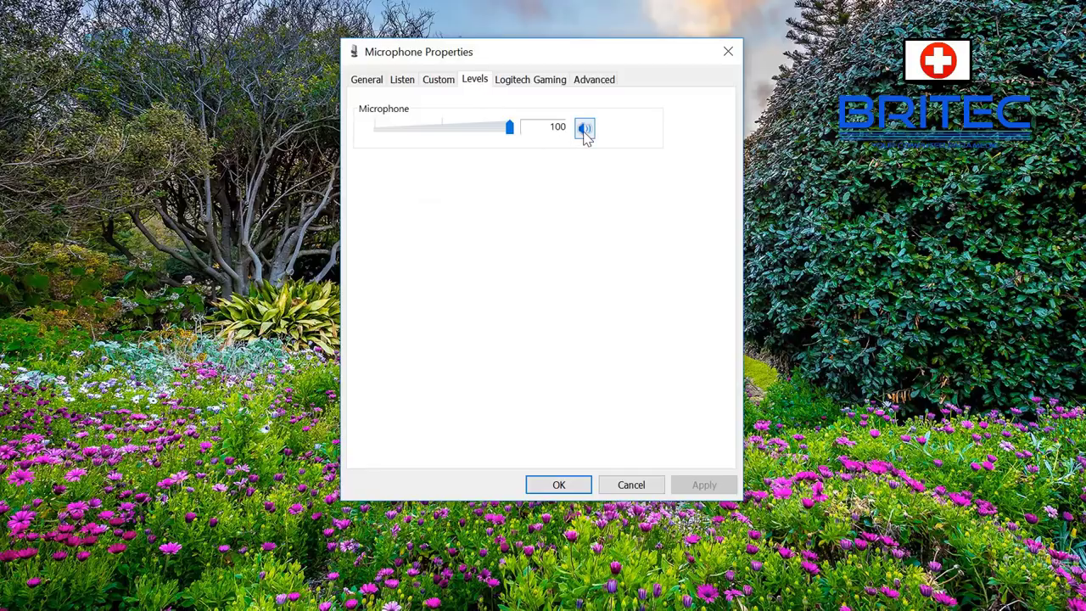
{"action": "left_click", "coordinate": [523, 82]}
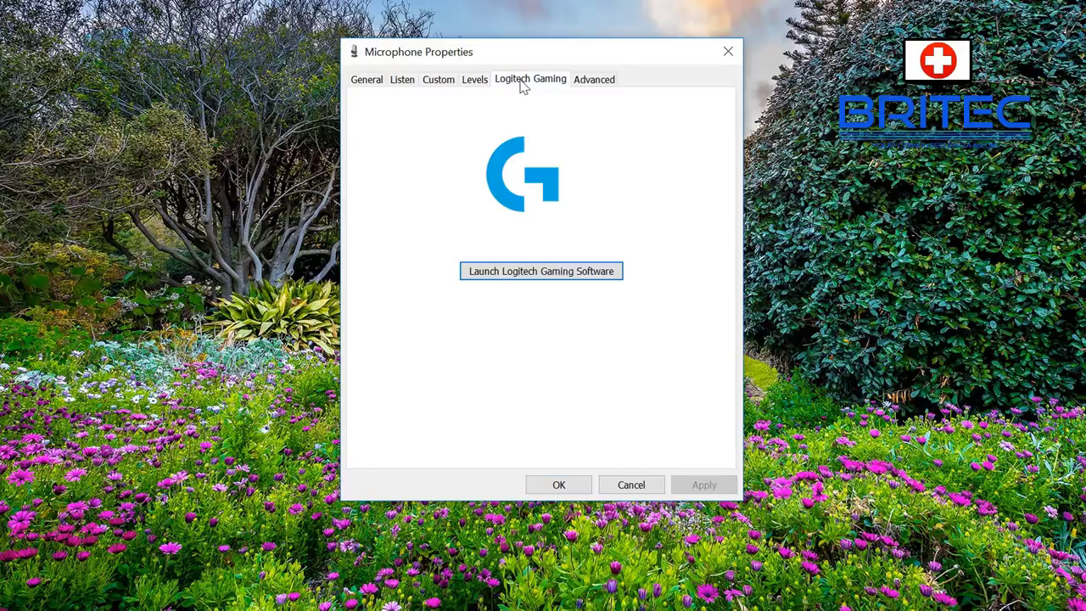
{"action": "left_click", "coordinate": [596, 83]}
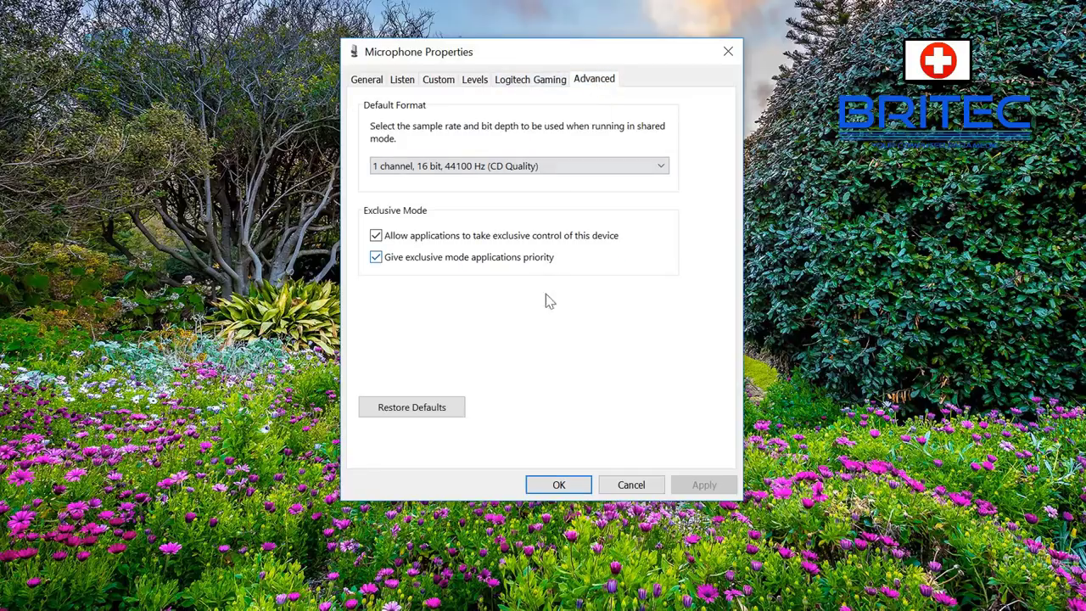
{"action": "left_click", "coordinate": [564, 485]}
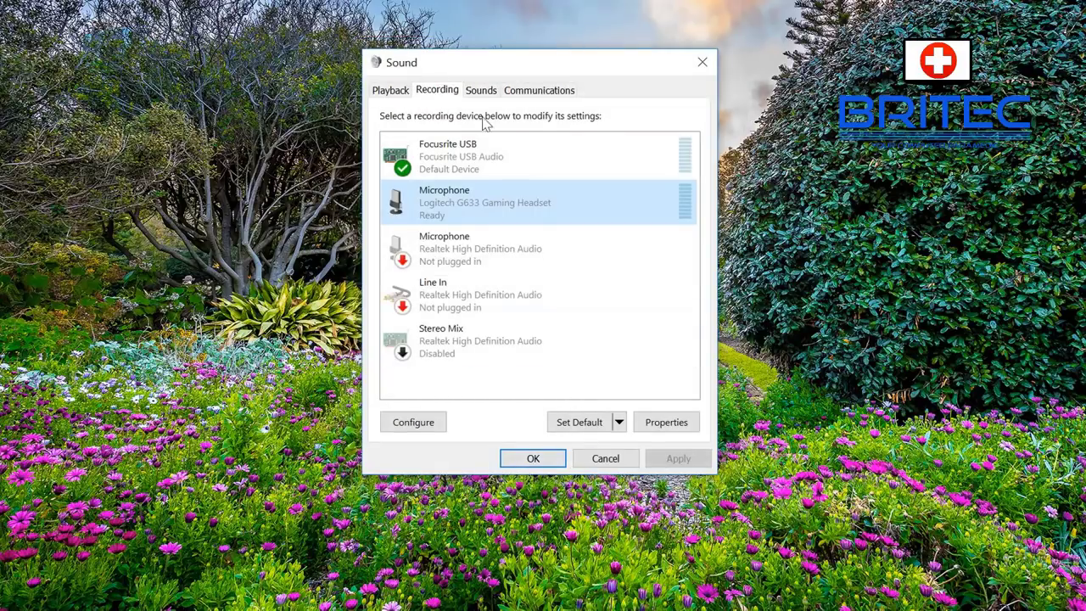
Check the sound scheme settings, set Windows to do nothing when it detects communications activity, and confirm the sound settings.
{"action": "left_click", "coordinate": [481, 92]}
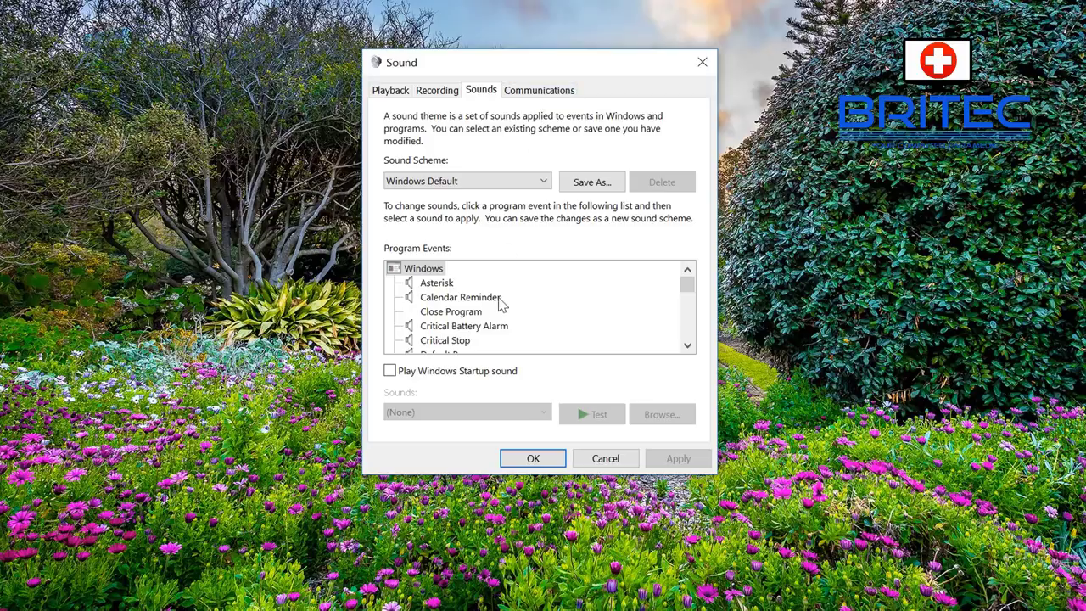
{"action": "left_click", "coordinate": [549, 94]}
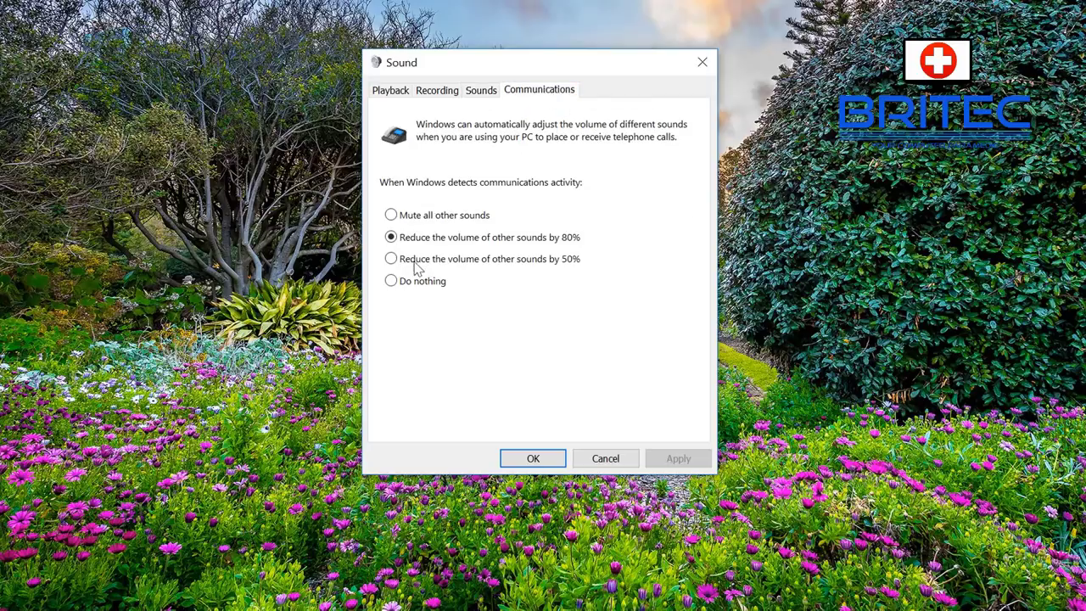
{"action": "left_click", "coordinate": [393, 288]}
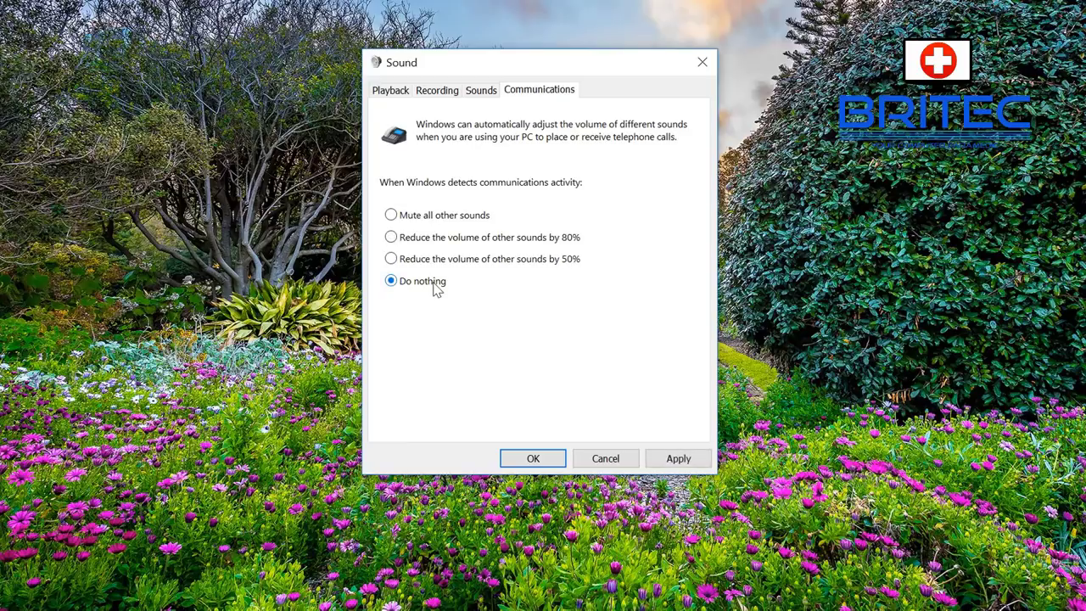
{"action": "left_click", "coordinate": [533, 458]}
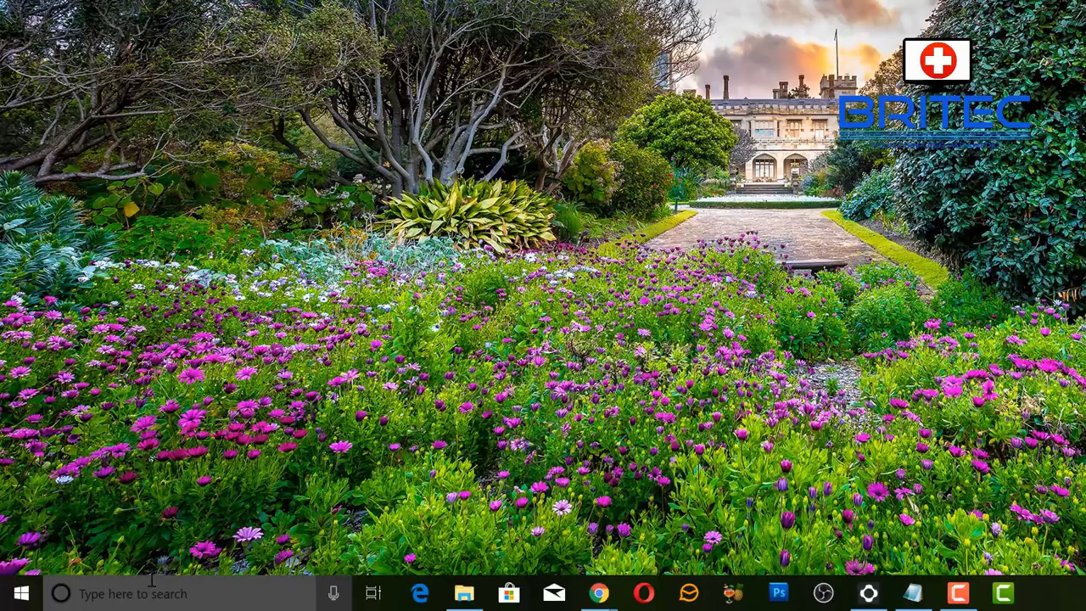
Open Device Manager and expand the Focusrite Audio category.
{"action": "right_click", "coordinate": [15, 597]}
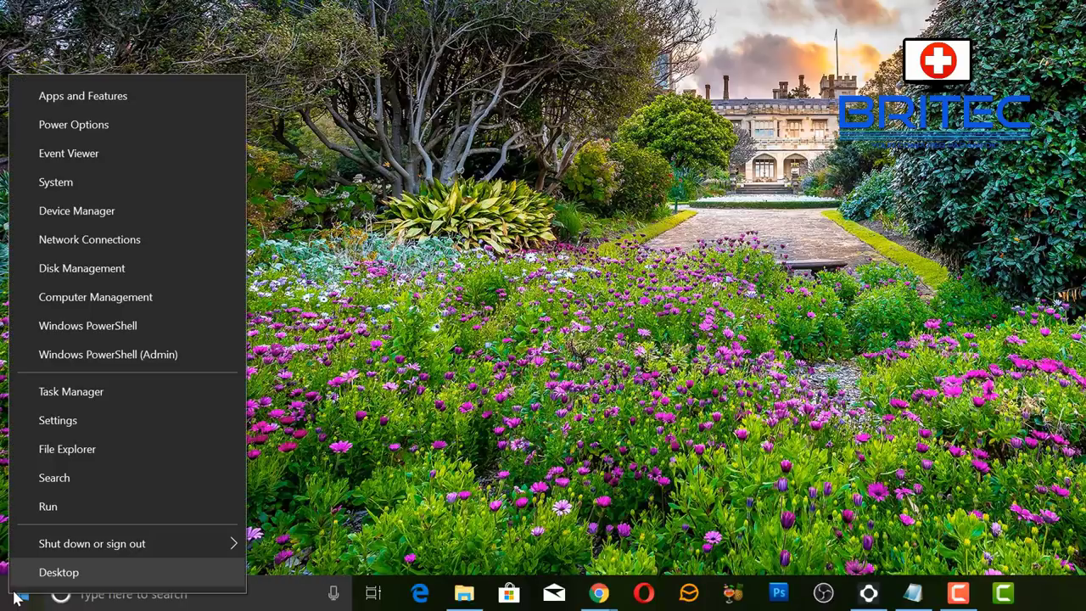
{"action": "left_click", "coordinate": [117, 210]}
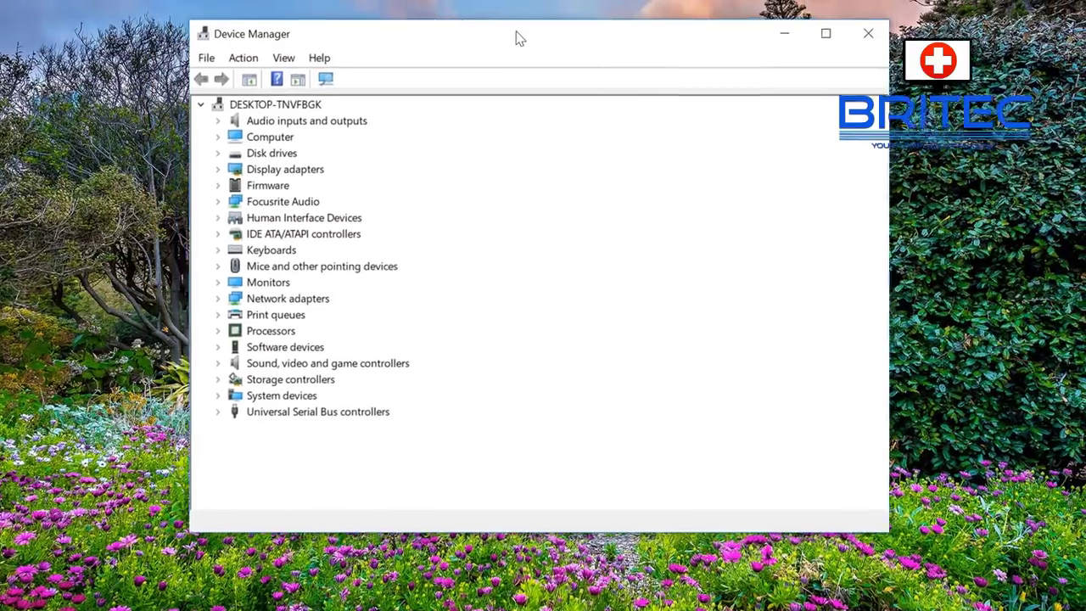
{"action": "left_click_drag", "start_coordinate": [519, 39], "coordinate": [538, 48]}
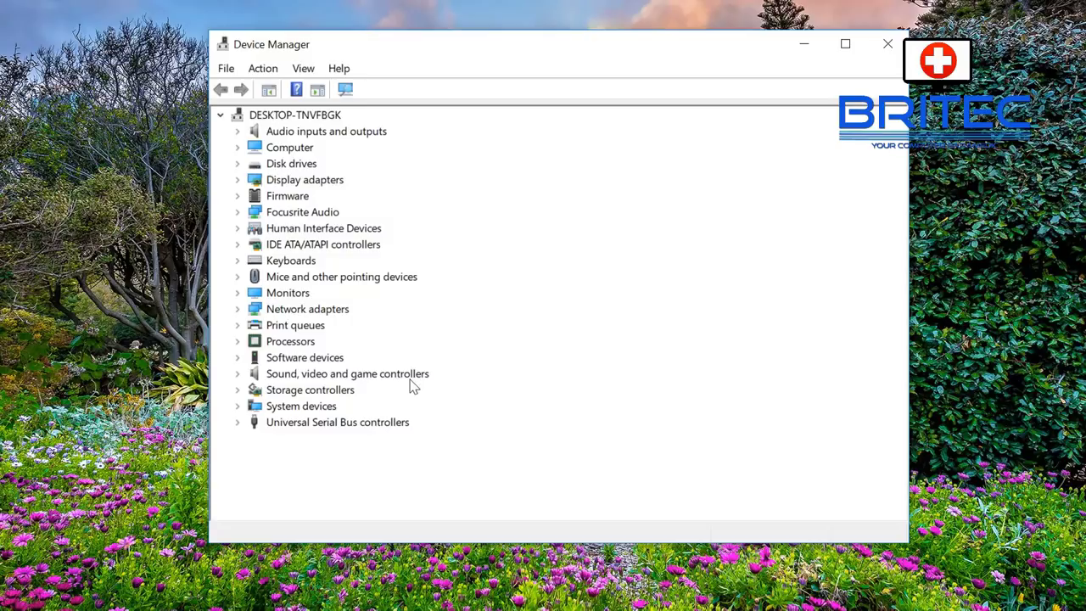
{"action": "left_click", "coordinate": [287, 214]}
{"action": "double_click", "coordinate": [286, 216]}
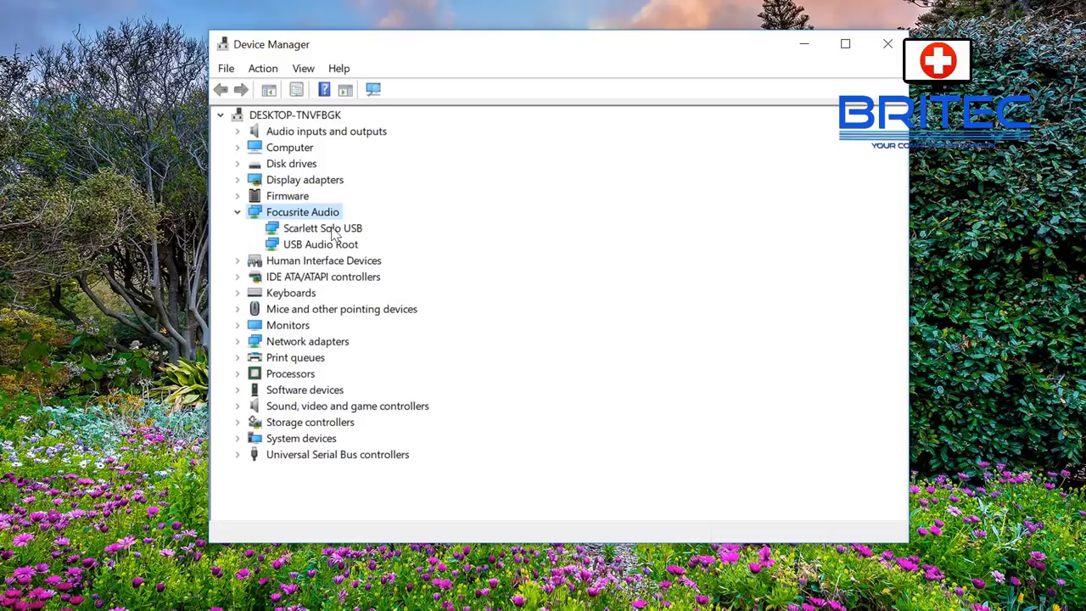
Search automatically for an updated Scarlett Solo USB driver, then check for updates through Windows Update.
{"action": "left_click", "coordinate": [331, 231]}
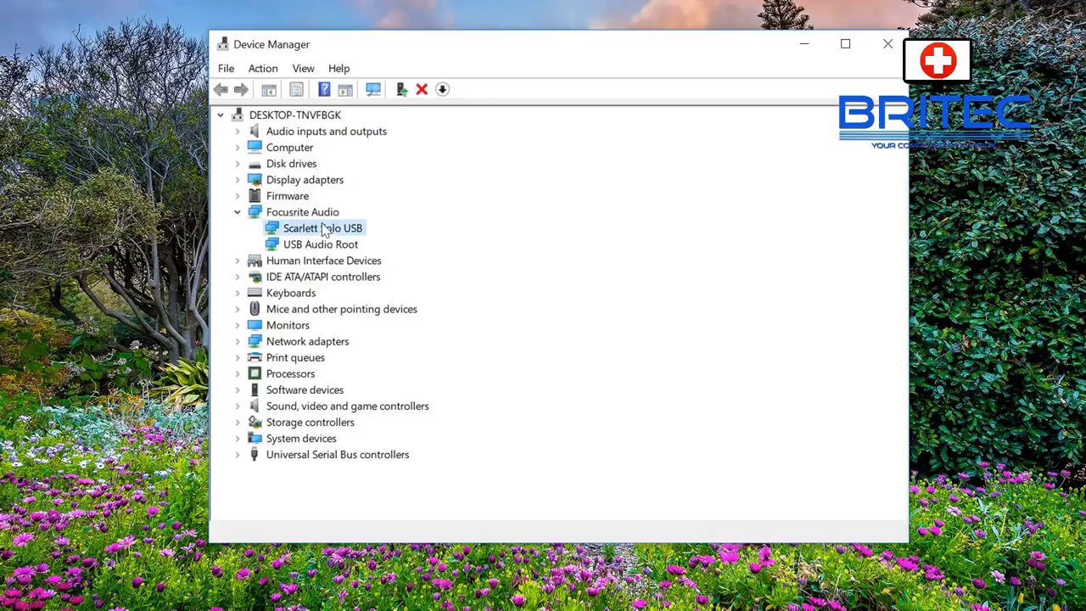
{"action": "right_click", "coordinate": [329, 233]}
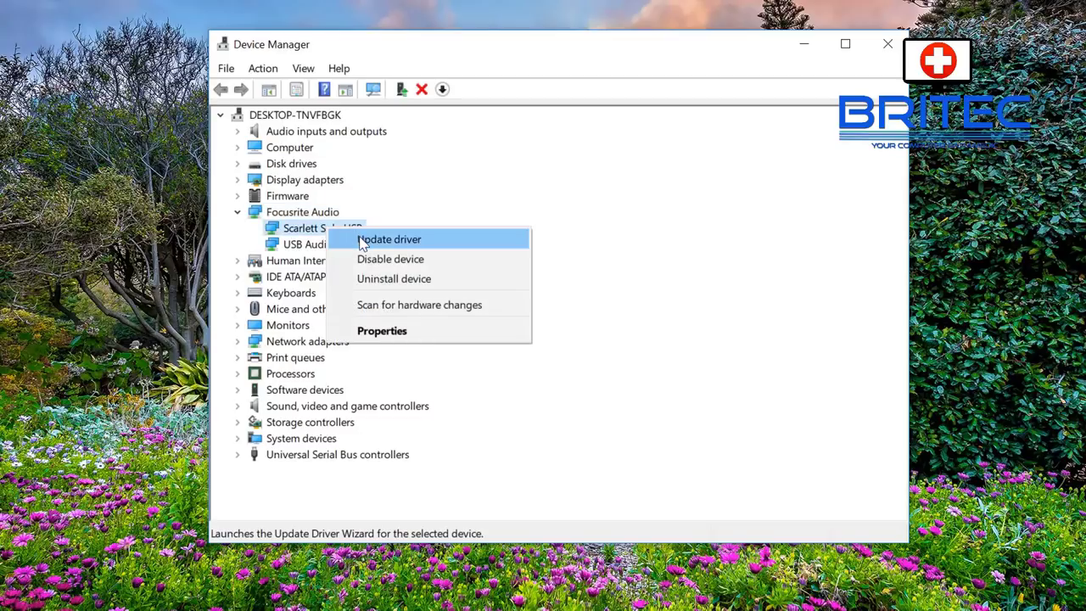
{"action": "left_click", "coordinate": [362, 241]}
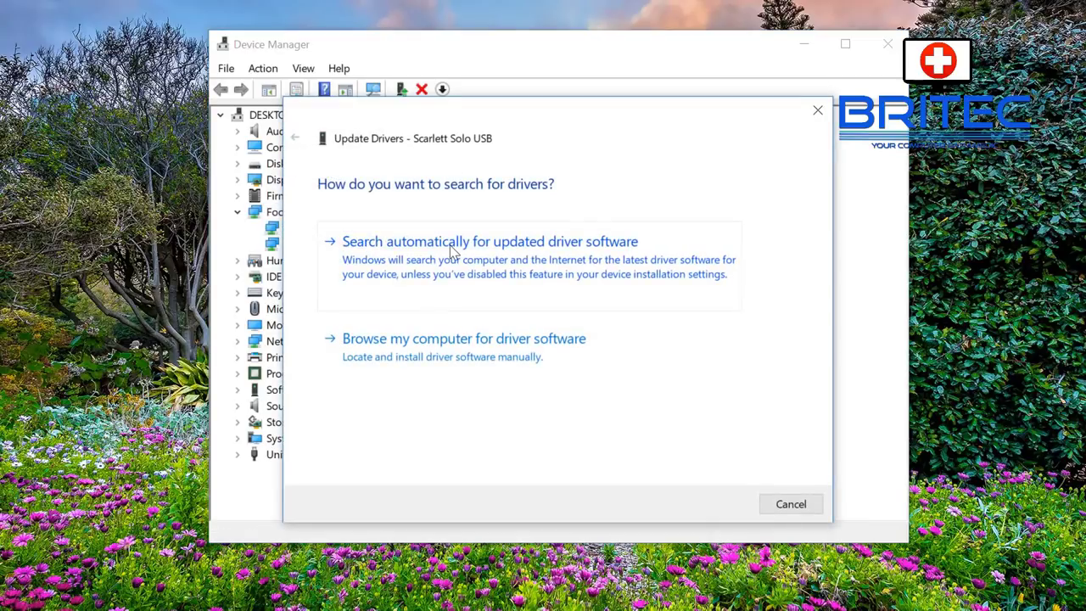
{"action": "left_click", "coordinate": [453, 246]}
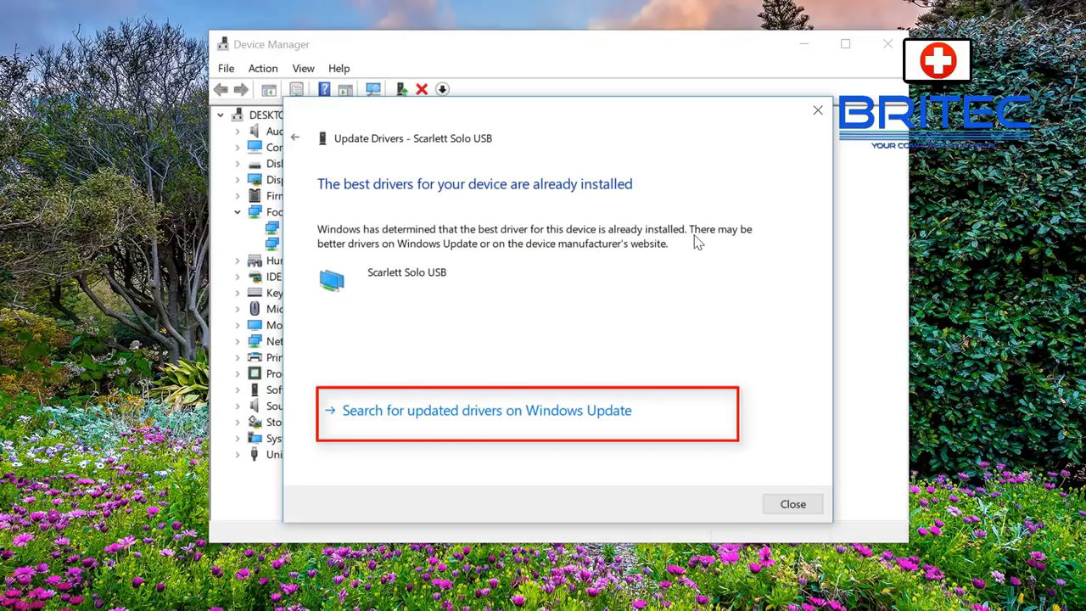
{"action": "left_click", "coordinate": [529, 412]}
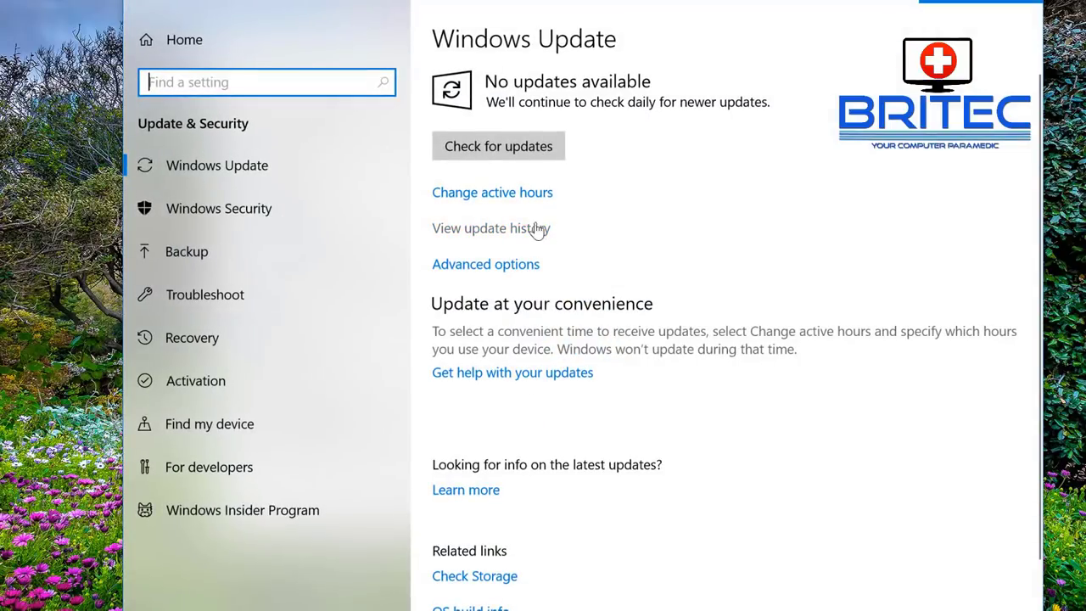
{"action": "left_click", "coordinate": [498, 146]}
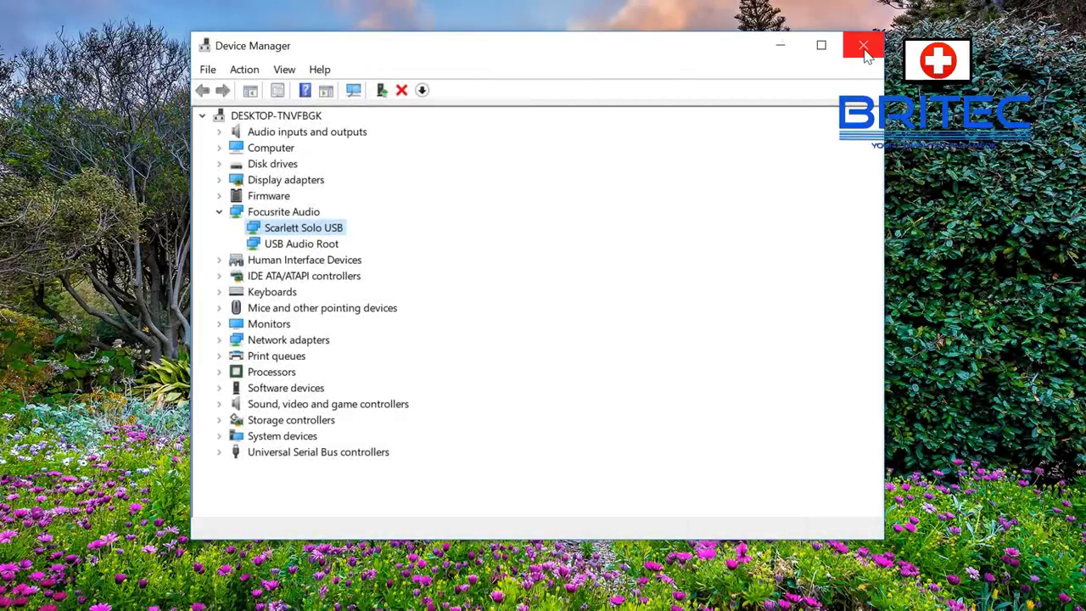
Examine the Scarlett Solo USB device's status and driver date in its properties, then close them.
{"action": "right_click", "coordinate": [306, 232]}
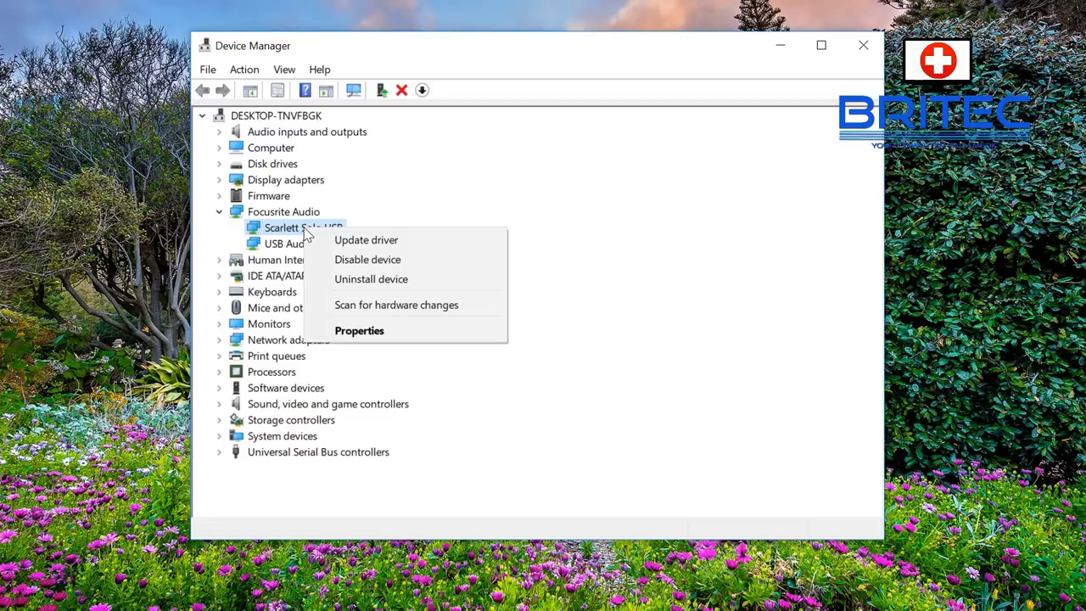
{"action": "left_click", "coordinate": [359, 331]}
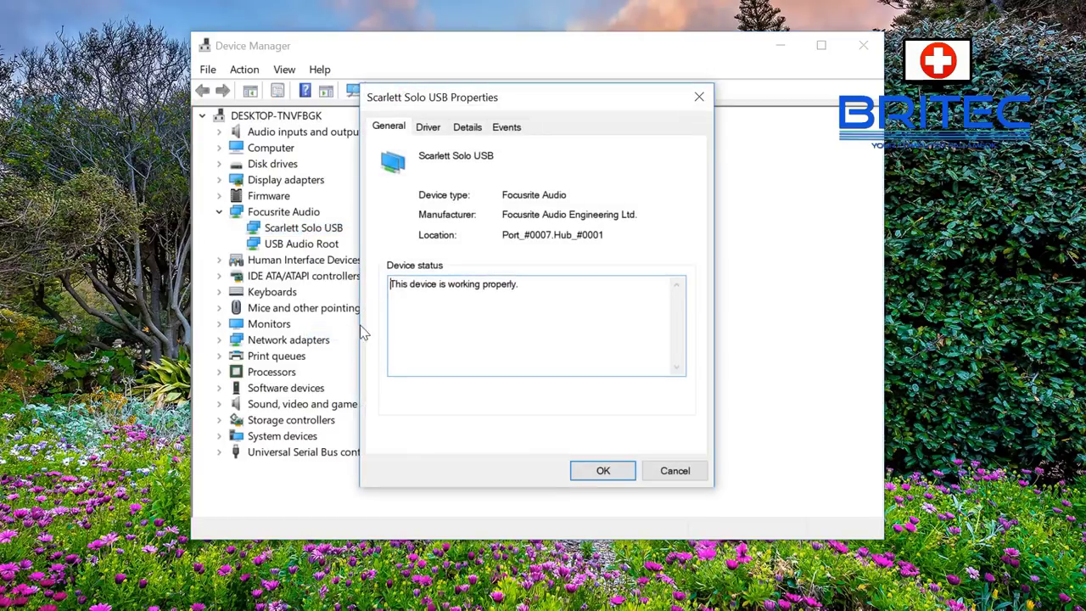
{"action": "left_click_drag", "start_coordinate": [525, 287], "coordinate": [382, 286]}
{"action": "left_click", "coordinate": [434, 313]}
{"action": "left_click", "coordinate": [428, 127]}
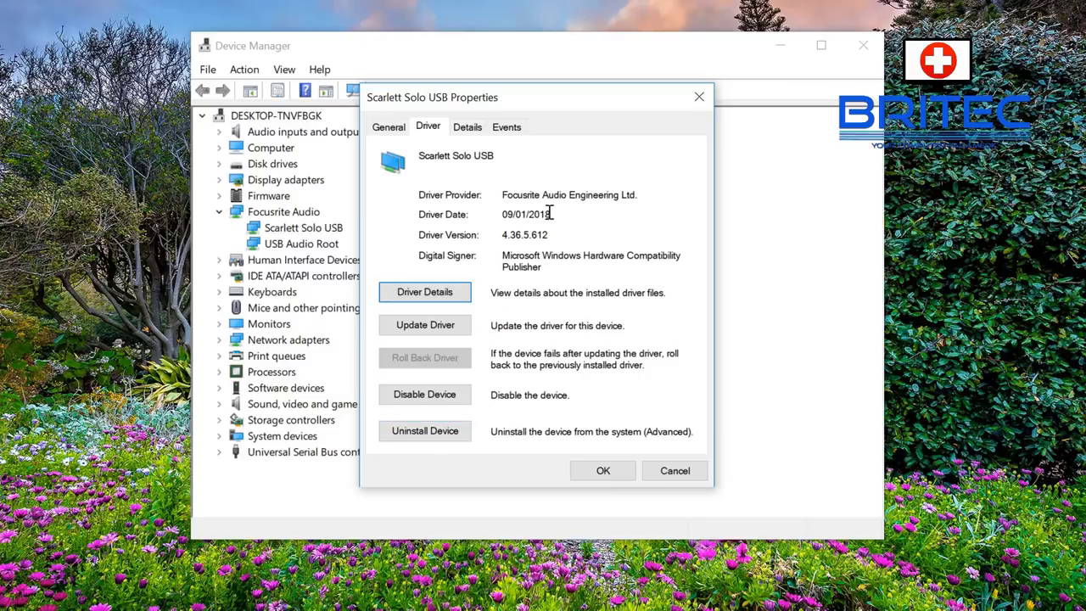
{"action": "left_click_drag", "start_coordinate": [552, 214], "coordinate": [494, 218]}
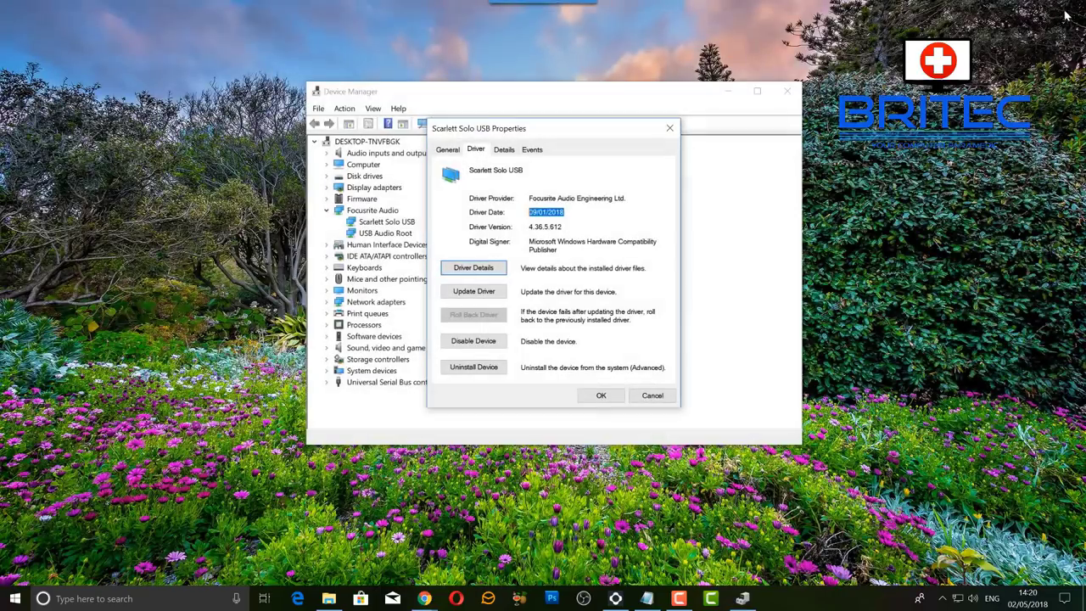
{"action": "left_click", "coordinate": [1070, 8]}
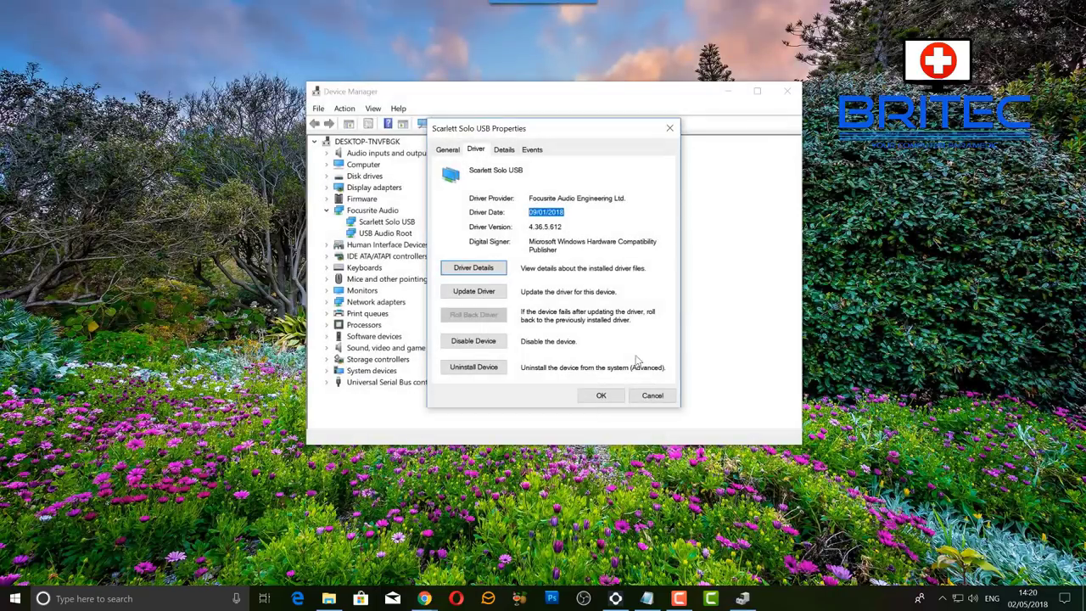
{"action": "left_click", "coordinate": [601, 395]}
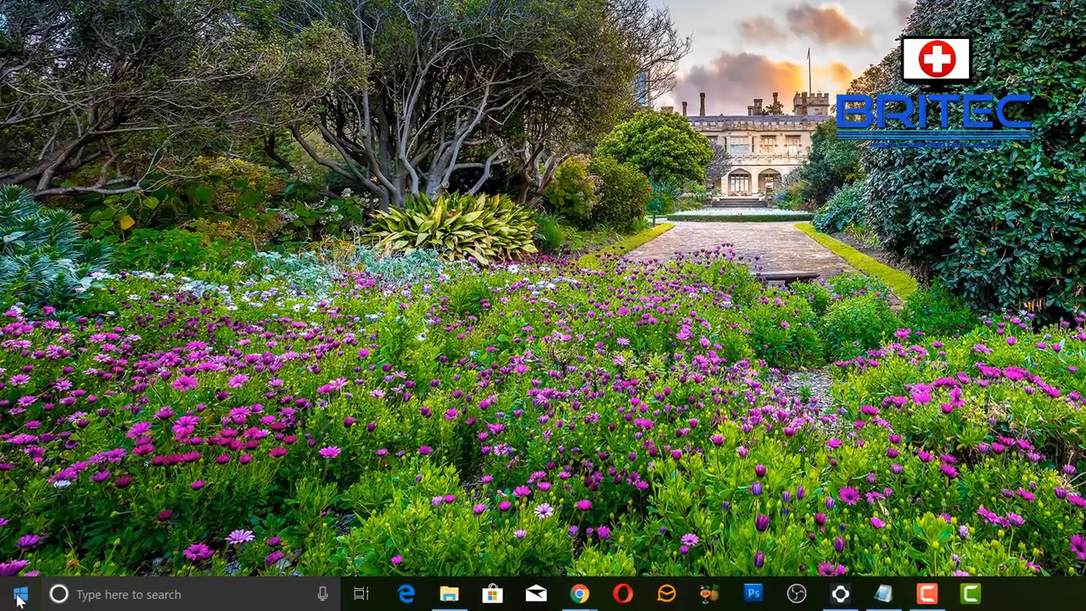
Open the microphone page in Windows privacy settings and look over its access options.
{"action": "left_click", "coordinate": [19, 594]}
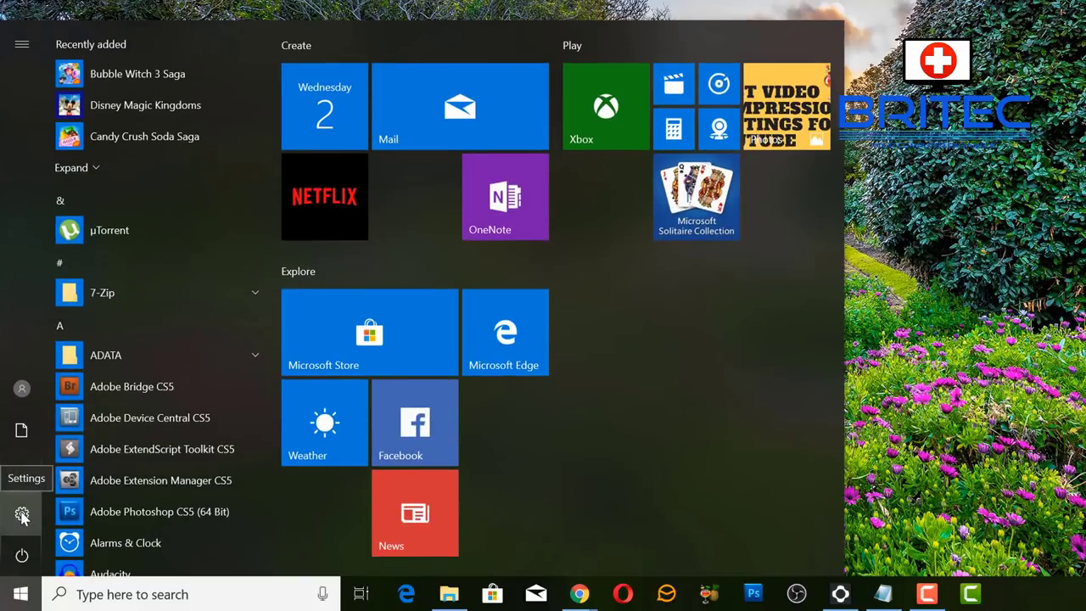
{"action": "left_click", "coordinate": [22, 515]}
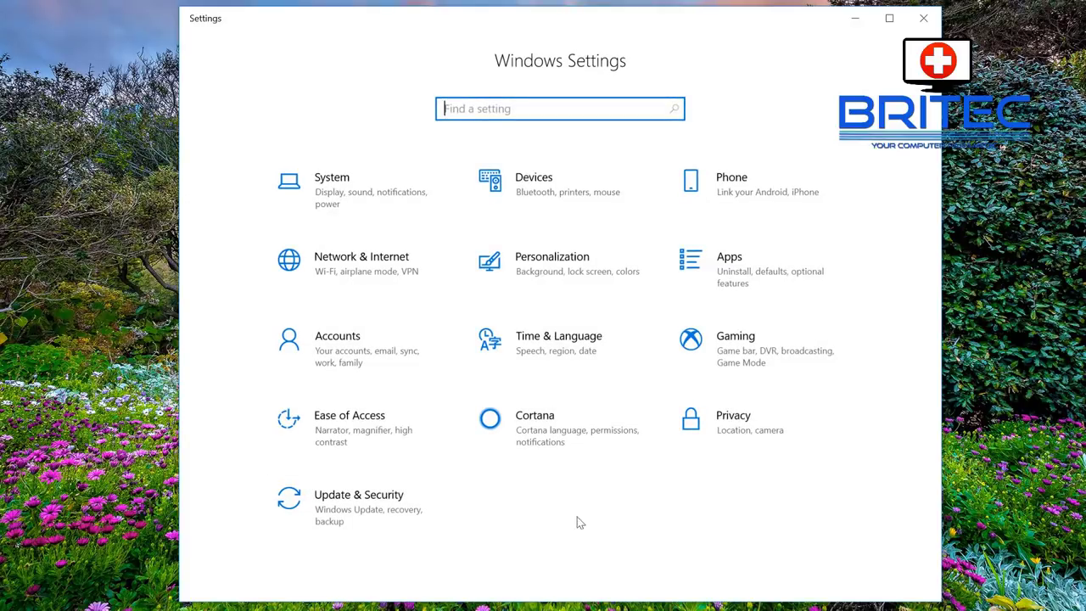
{"action": "left_click", "coordinate": [727, 436]}
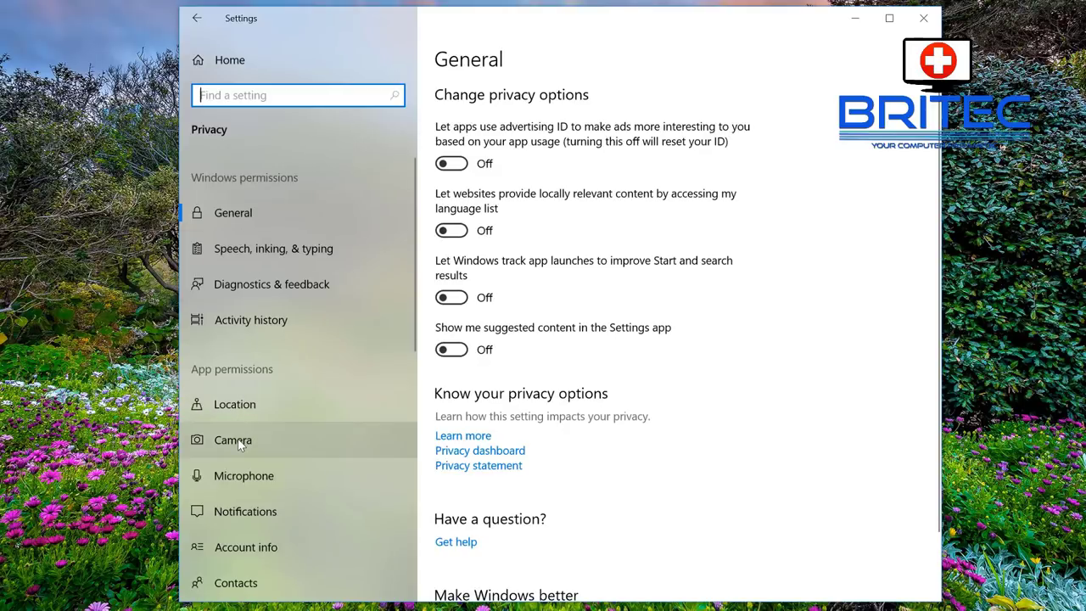
{"action": "left_click", "coordinate": [239, 480]}
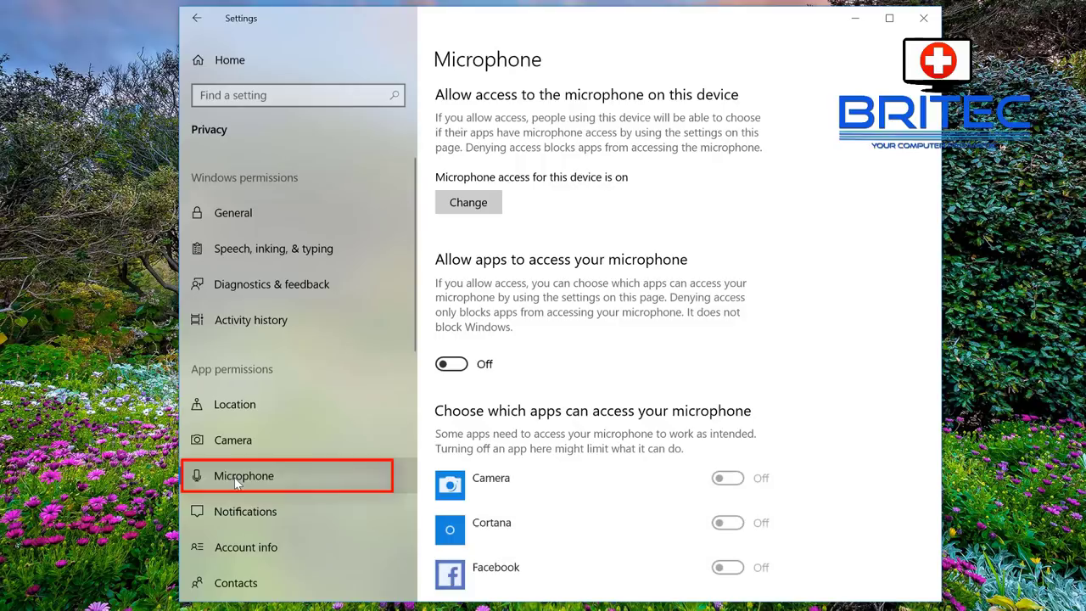
{"action": "scroll", "coordinate": [643, 492], "scroll_direction": "down", "scroll_amount": 5}
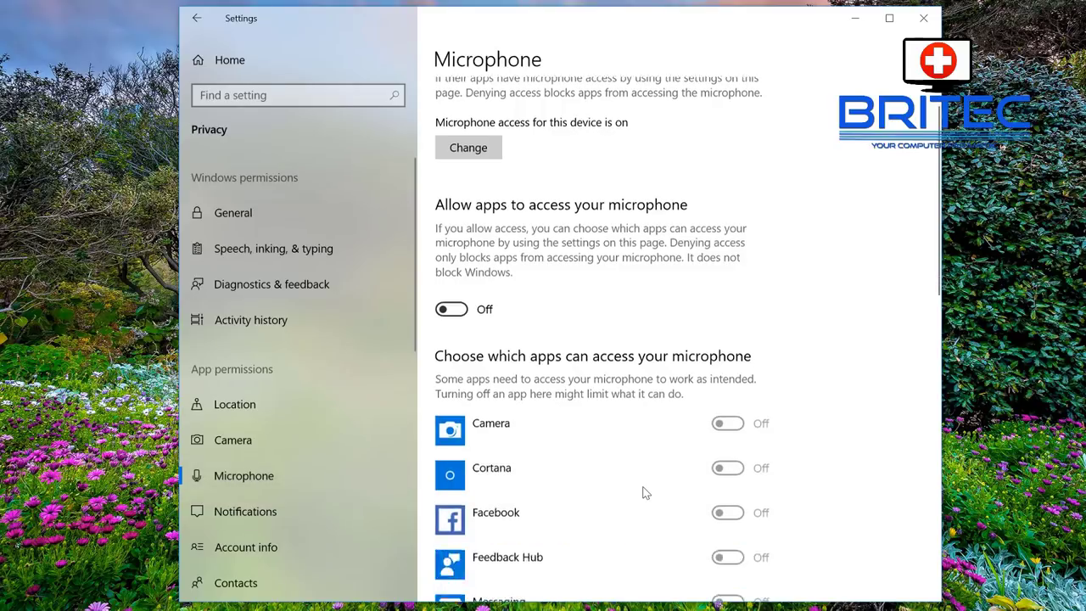
{"action": "scroll", "coordinate": [642, 496], "scroll_direction": "up", "scroll_amount": 6}
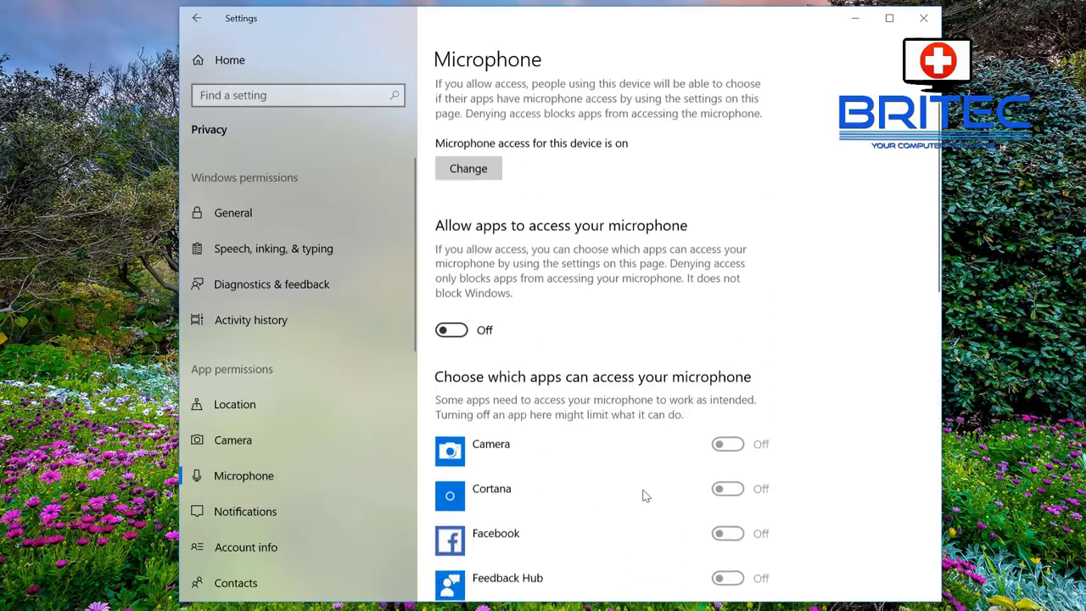
Turn microphone access for this device off and back on, and allow apps to access the microphone.
{"action": "left_click", "coordinate": [476, 204]}
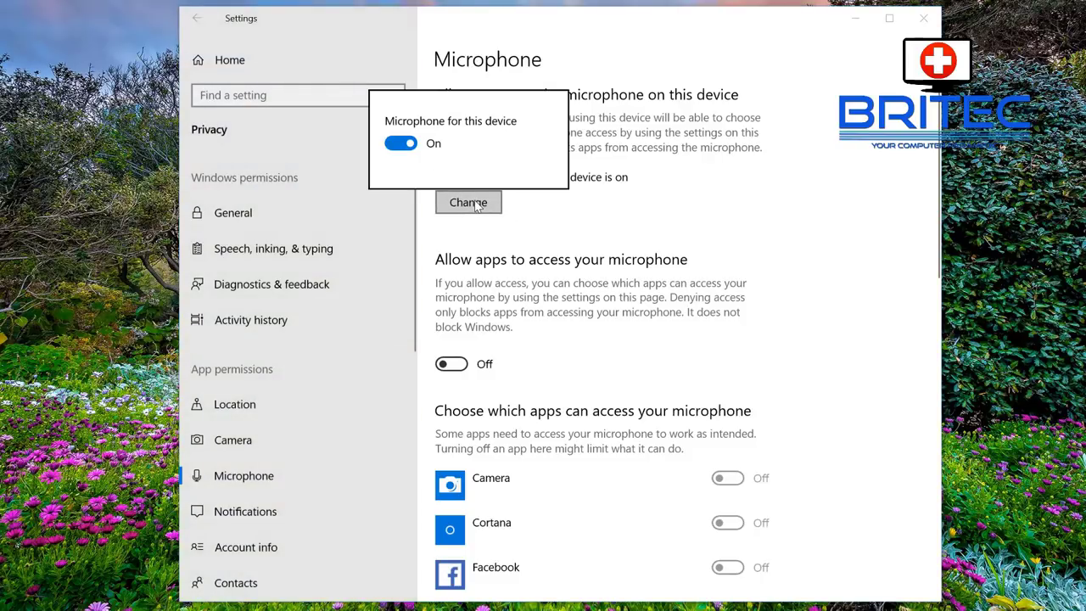
{"action": "left_click", "coordinate": [402, 146]}
{"action": "left_click", "coordinate": [402, 148]}
{"action": "left_click", "coordinate": [561, 372]}
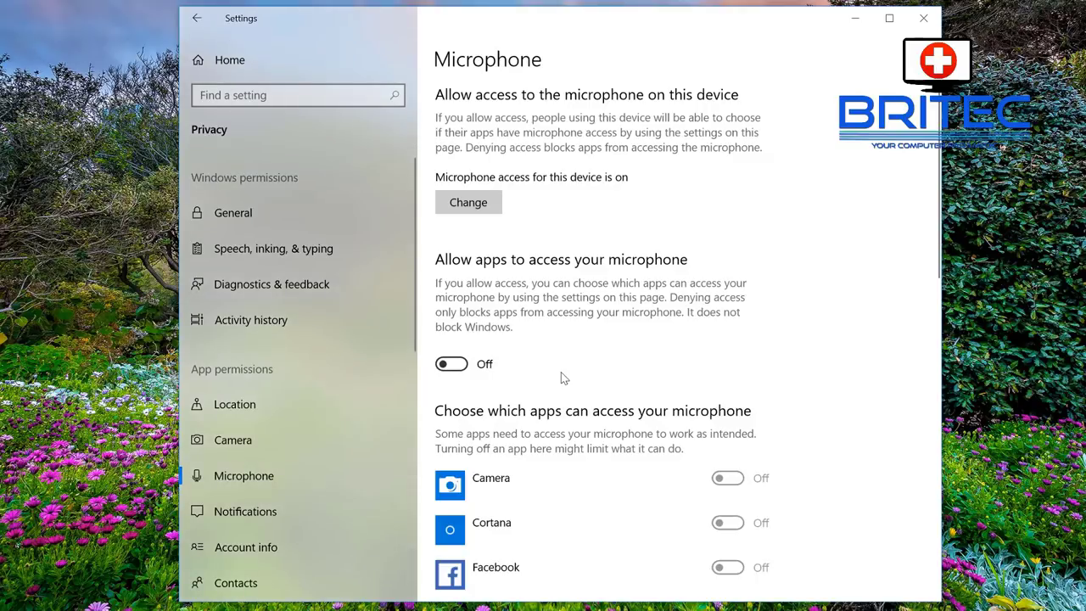
{"action": "left_click", "coordinate": [451, 364]}
{"action": "scroll", "coordinate": [804, 478], "scroll_direction": "down", "scroll_amount": 2}
{"action": "scroll", "coordinate": [804, 478], "scroll_direction": "down", "scroll_amount": 1}
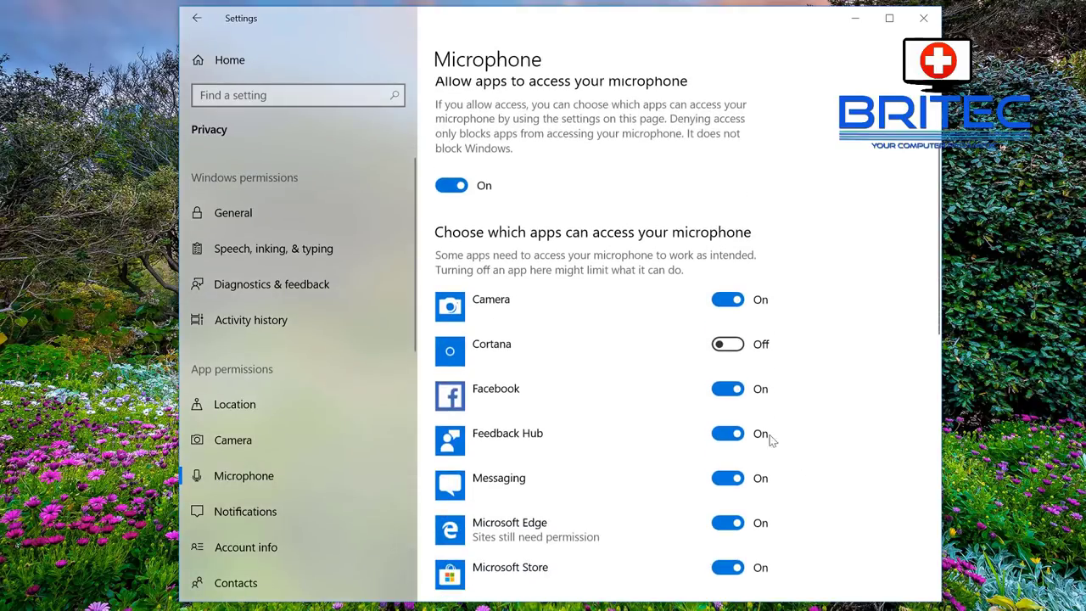
Turn off microphone access for Camera, Facebook, Feedback Hub, Messaging, Microsoft Edge, Microsoft Store, Mixed Reality Viewer and OneNote.
{"action": "left_click", "coordinate": [727, 301]}
{"action": "left_click", "coordinate": [726, 392]}
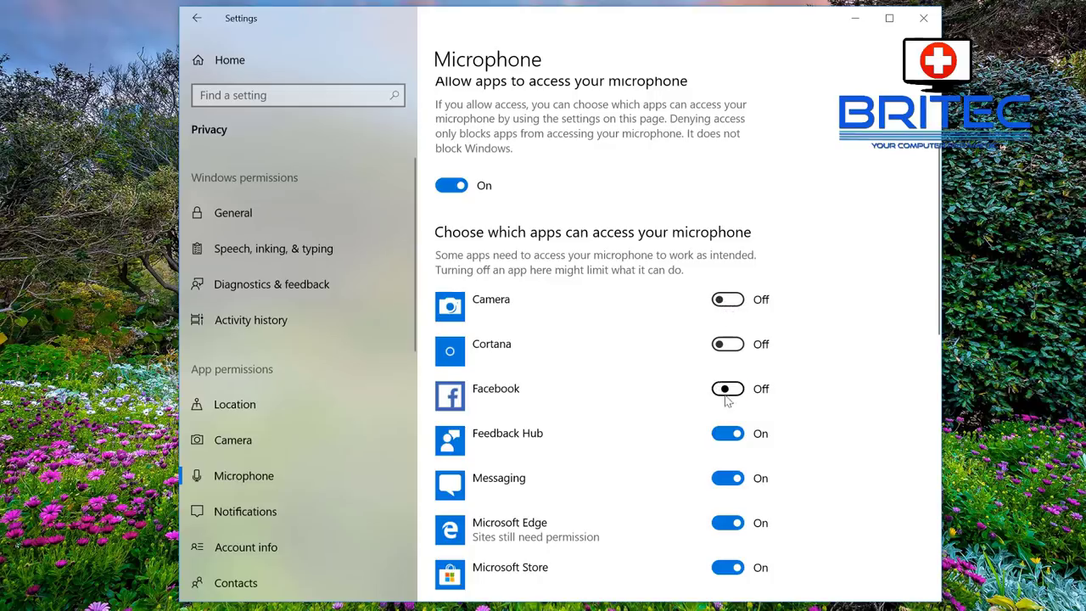
{"action": "left_click", "coordinate": [719, 439]}
{"action": "left_click", "coordinate": [721, 478]}
{"action": "scroll", "coordinate": [780, 497], "scroll_direction": "down", "scroll_amount": 2}
{"action": "left_click", "coordinate": [728, 344]}
{"action": "left_click", "coordinate": [728, 394]}
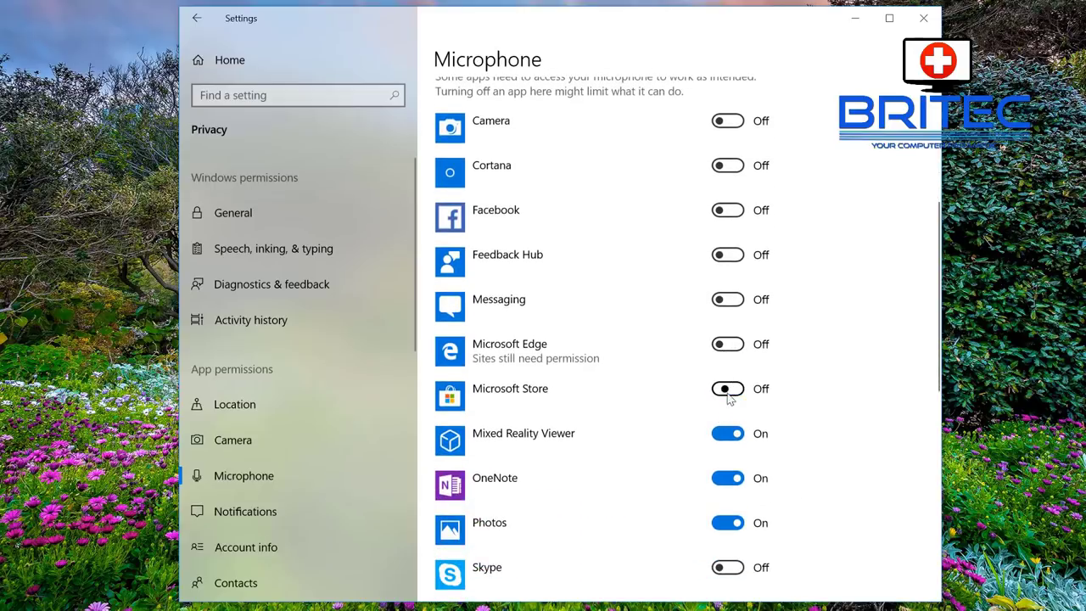
{"action": "left_click", "coordinate": [728, 436]}
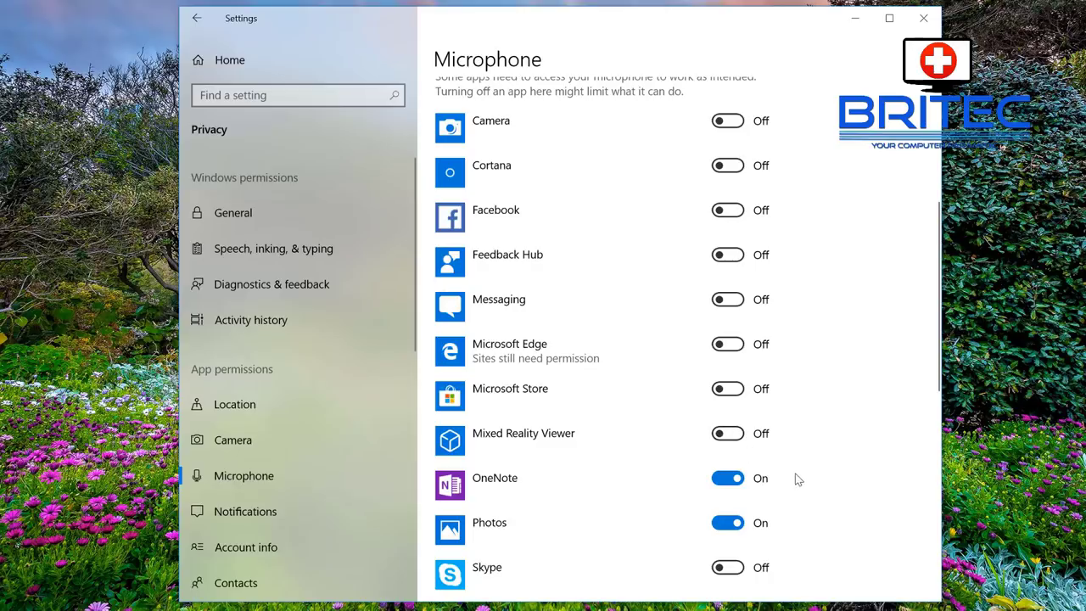
{"action": "left_click", "coordinate": [762, 480]}
Turn off microphone access for Photos, Take a Test, Twitter, Xbox and Xbox Game bar.
{"action": "scroll", "coordinate": [766, 485], "scroll_direction": "down", "scroll_amount": 2}
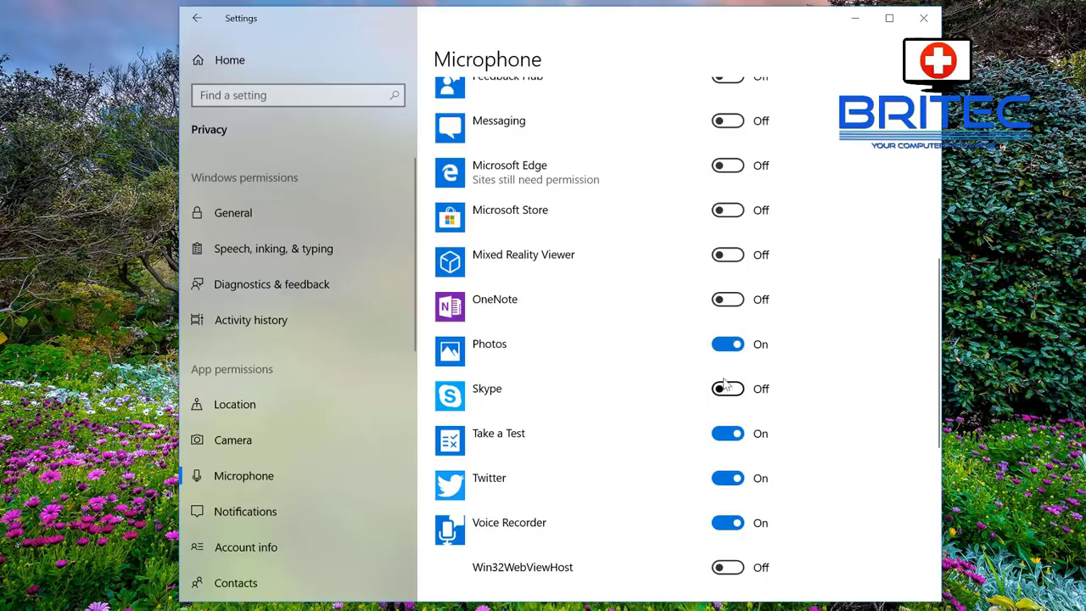
{"action": "left_click", "coordinate": [728, 346]}
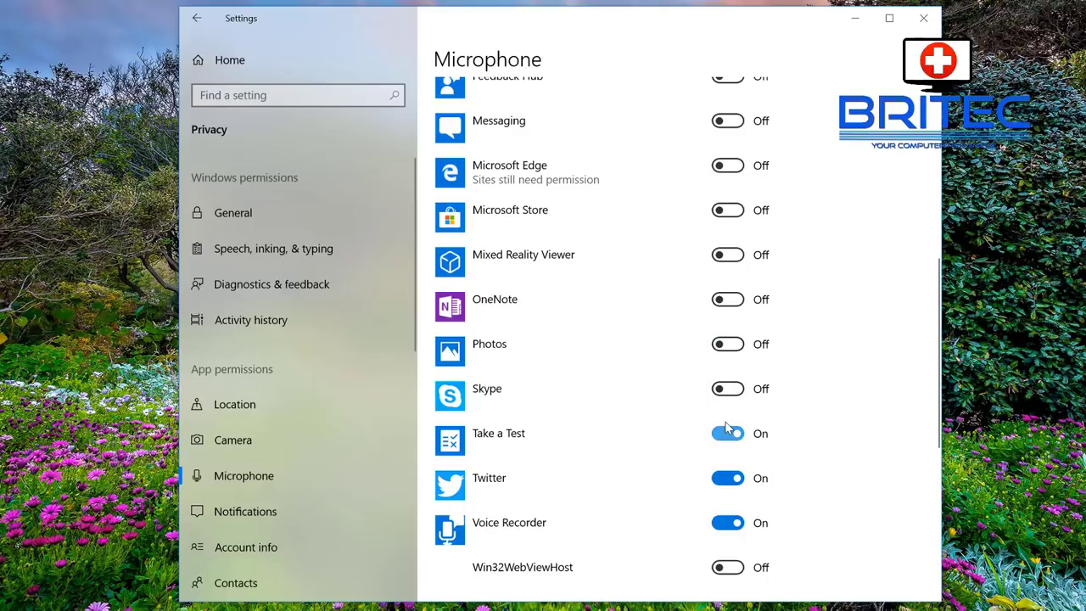
{"action": "left_click", "coordinate": [728, 434]}
{"action": "left_click", "coordinate": [728, 478]}
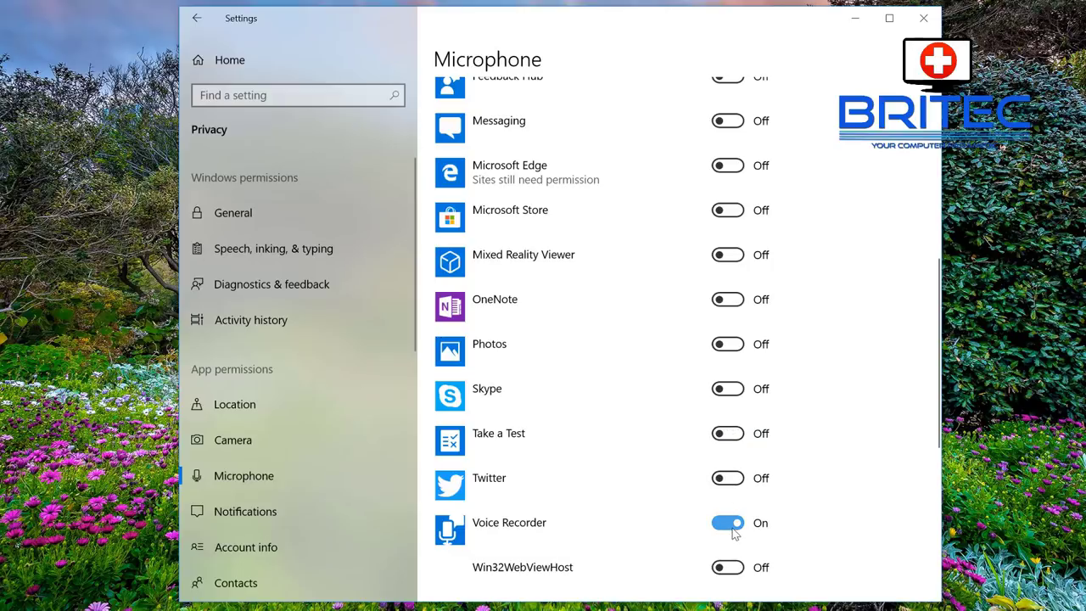
{"action": "scroll", "coordinate": [710, 543], "scroll_direction": "down", "scroll_amount": 3}
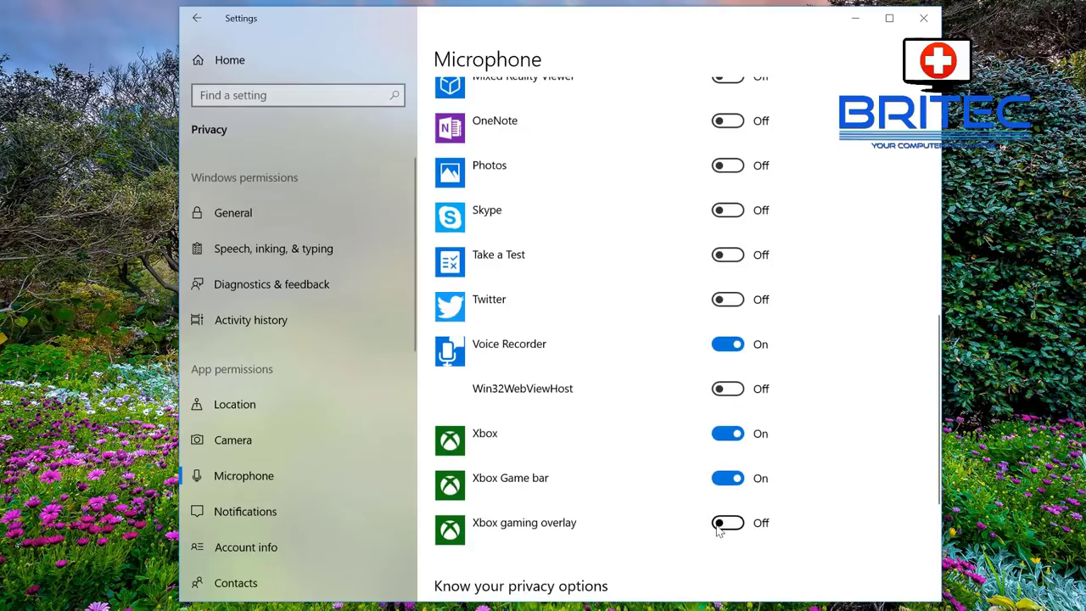
{"action": "left_click", "coordinate": [727, 434]}
{"action": "left_click", "coordinate": [727, 478]}
Review the microphone permissions across the whole app list, then close the Settings window.
{"action": "scroll", "coordinate": [810, 495], "scroll_direction": "down", "scroll_amount": 3}
{"action": "scroll", "coordinate": [809, 501], "scroll_direction": "up", "scroll_amount": 3}
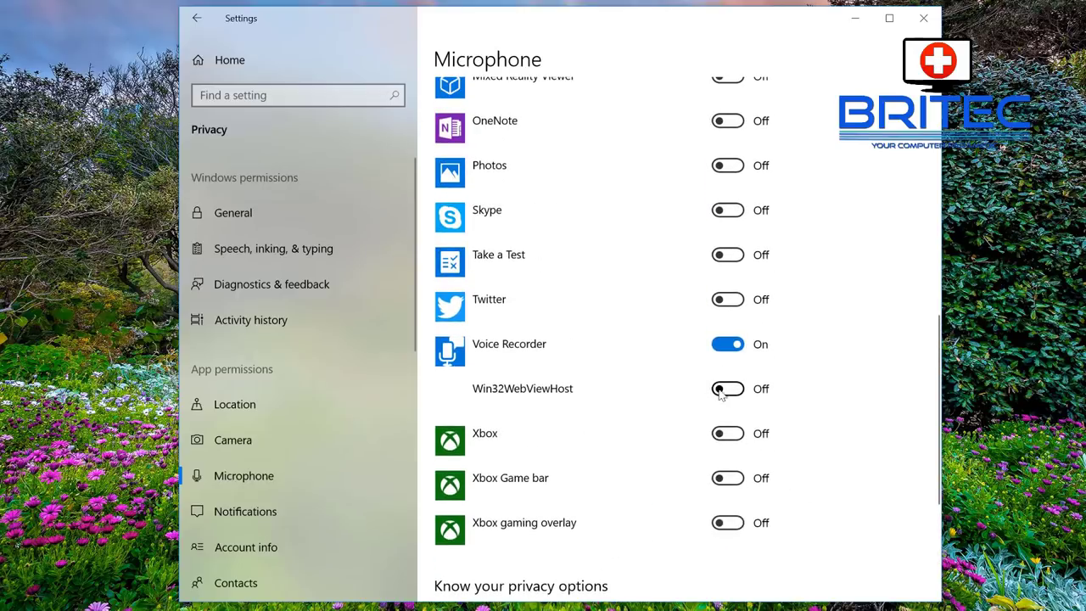
{"action": "scroll", "coordinate": [779, 367], "scroll_direction": "up", "scroll_amount": 2}
{"action": "scroll", "coordinate": [777, 365], "scroll_direction": "up", "scroll_amount": 10}
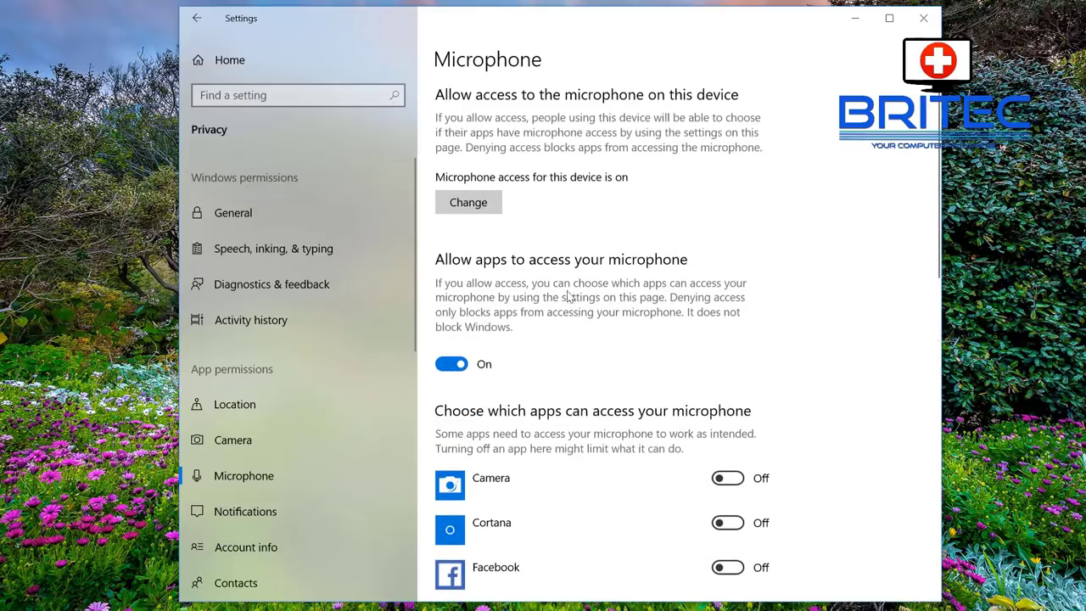
{"action": "scroll", "coordinate": [747, 453], "scroll_direction": "down", "scroll_amount": 3}
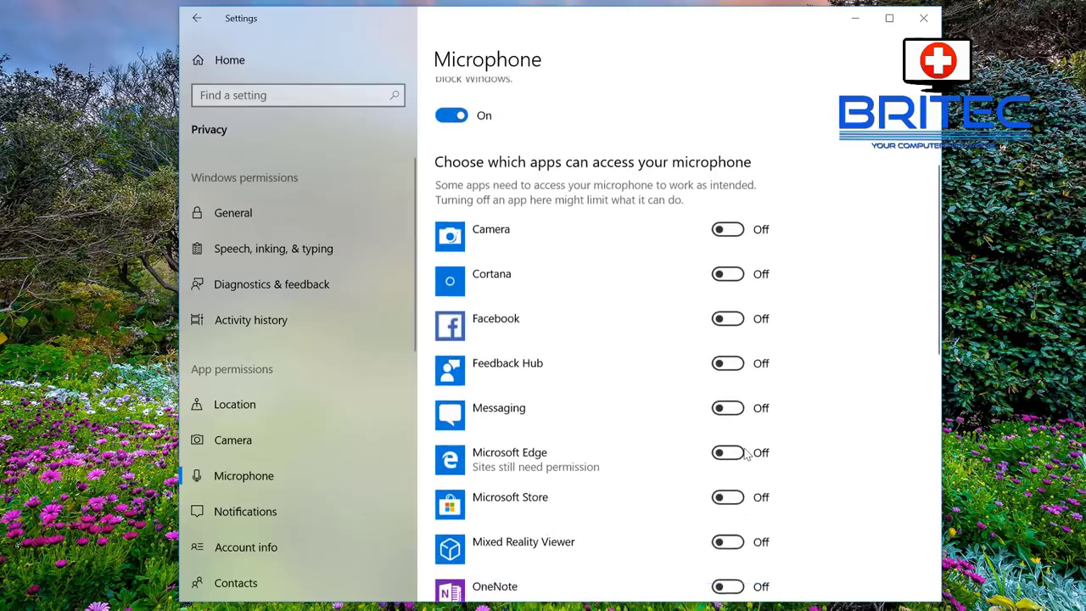
{"action": "scroll", "coordinate": [744, 448], "scroll_direction": "down", "scroll_amount": 5}
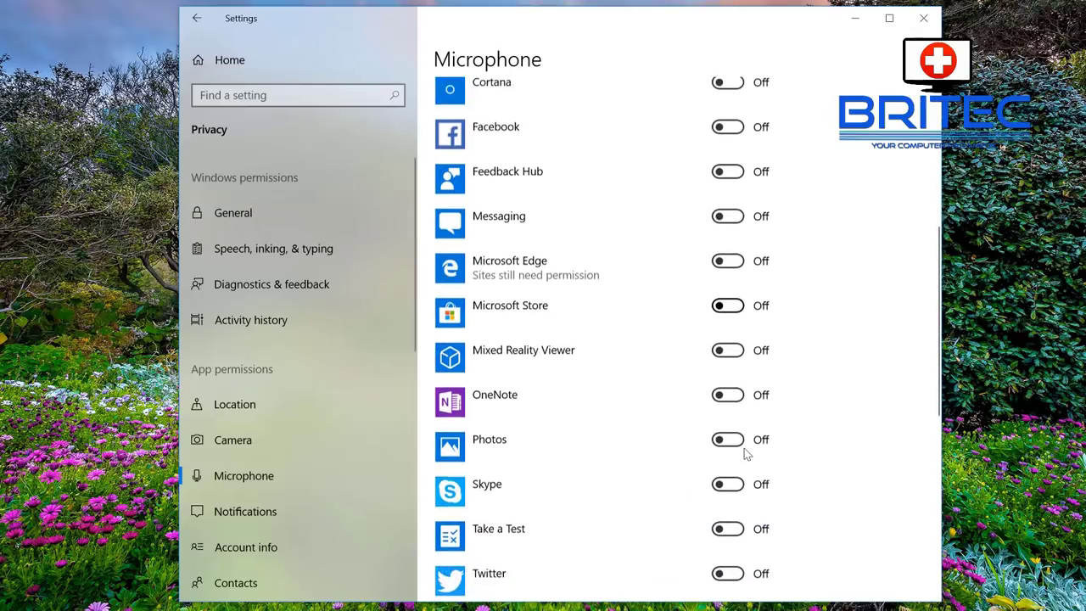
{"action": "scroll", "coordinate": [744, 456], "scroll_direction": "down", "scroll_amount": 2}
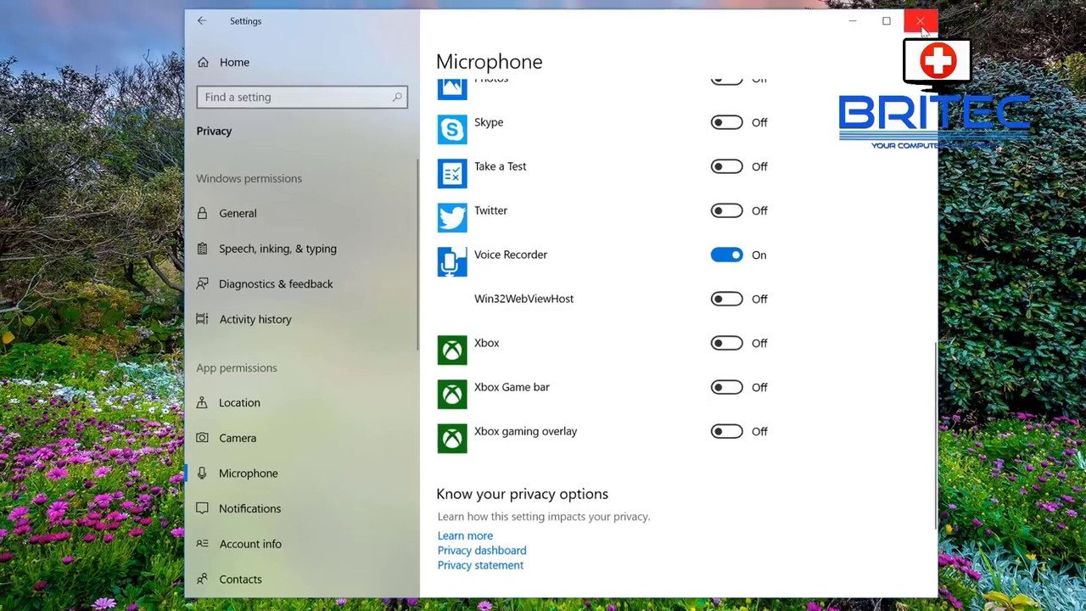
{"action": "left_click", "coordinate": [923, 17]}
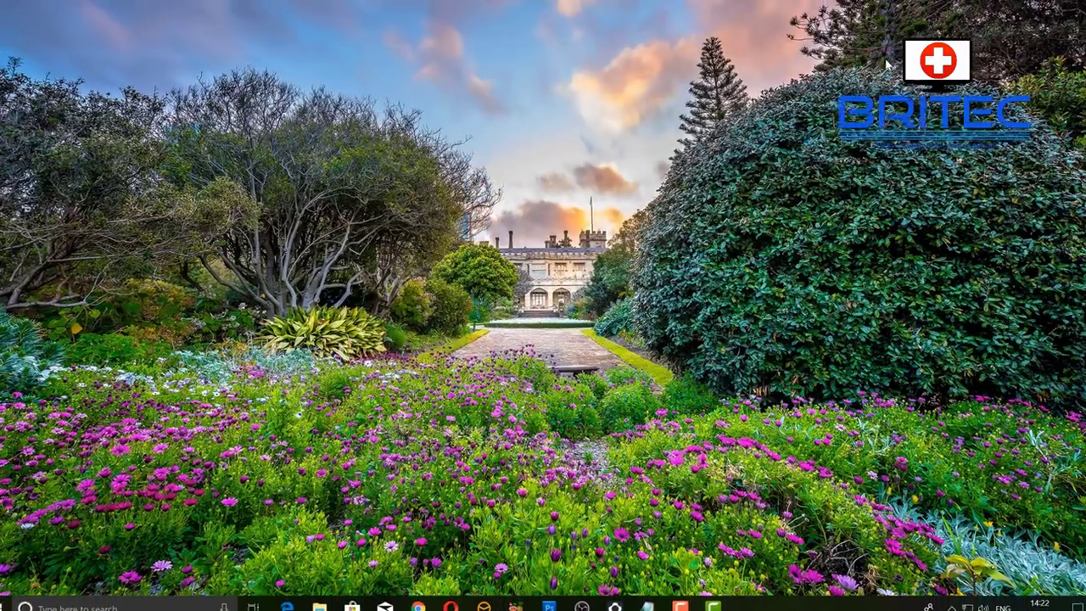
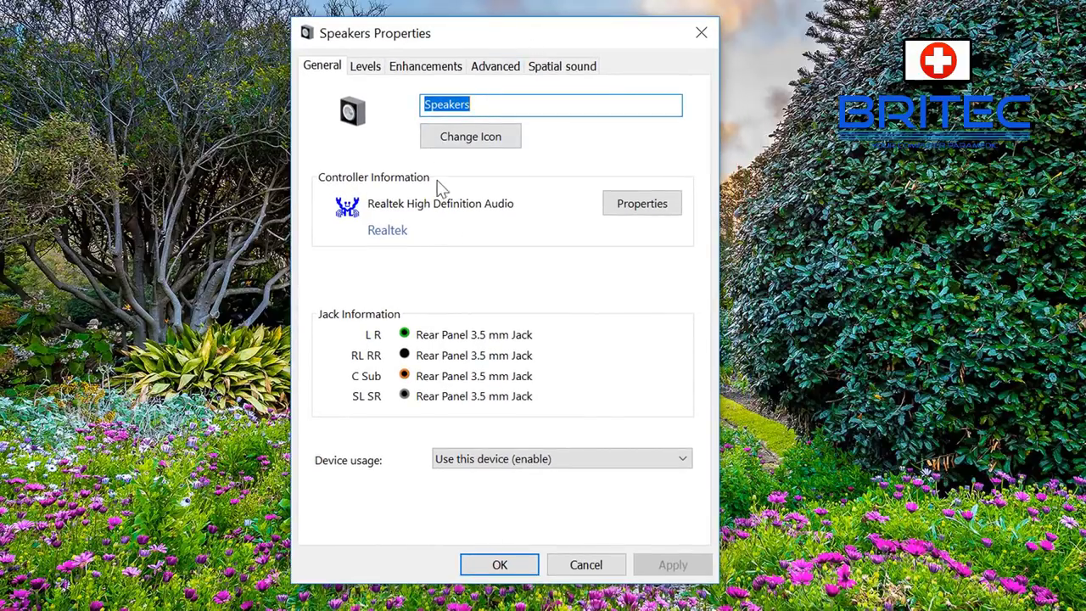
Check the Realtek speakers' levels and disable all sound effects in their enhancements.
{"action": "left_click", "coordinate": [372, 76]}
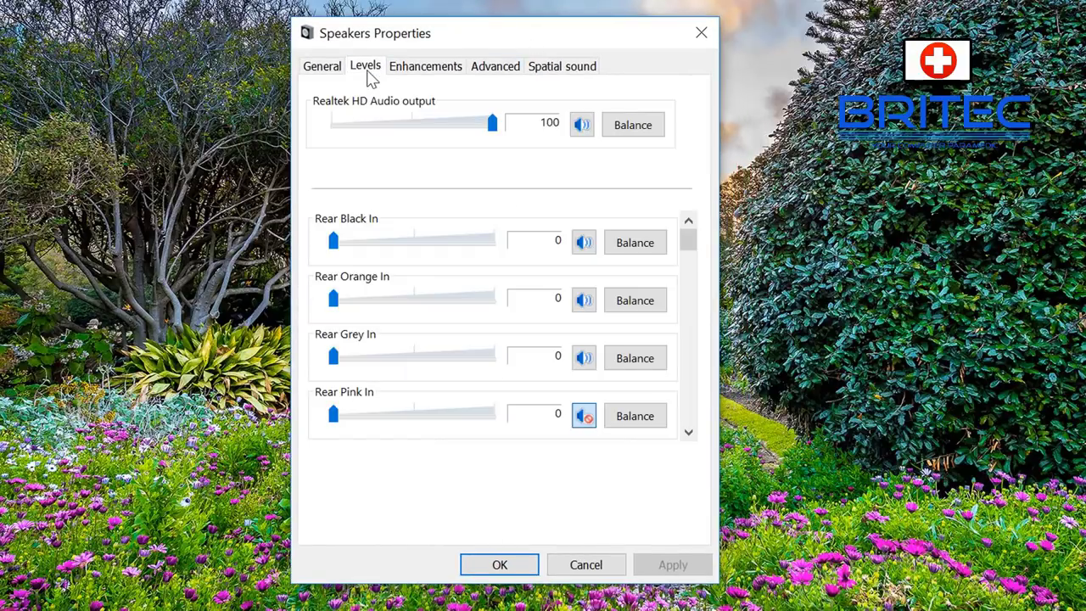
{"action": "left_click", "coordinate": [420, 76]}
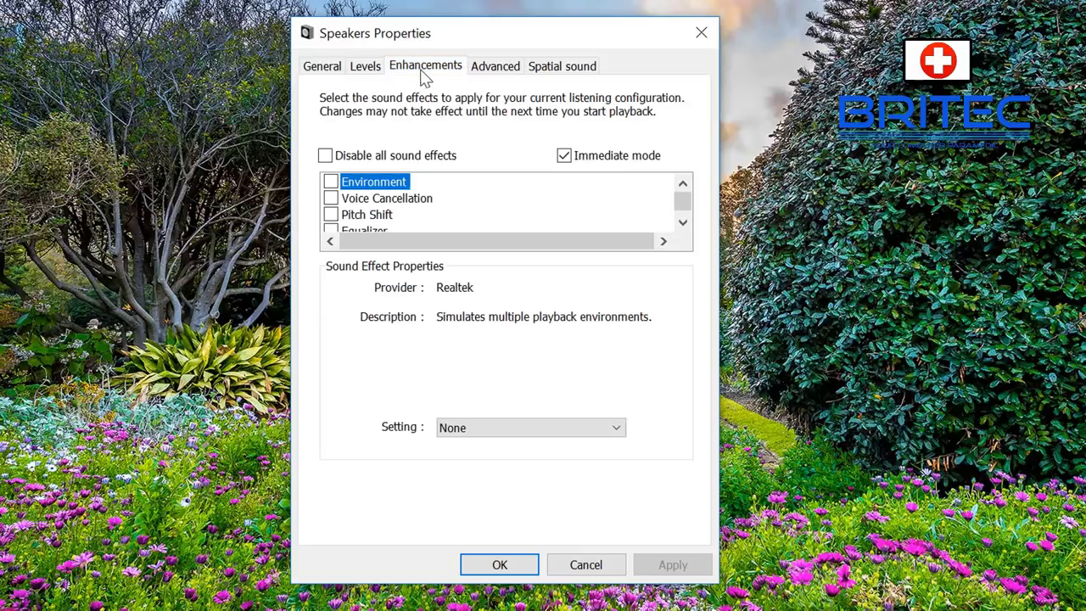
{"action": "left_click", "coordinate": [326, 156]}
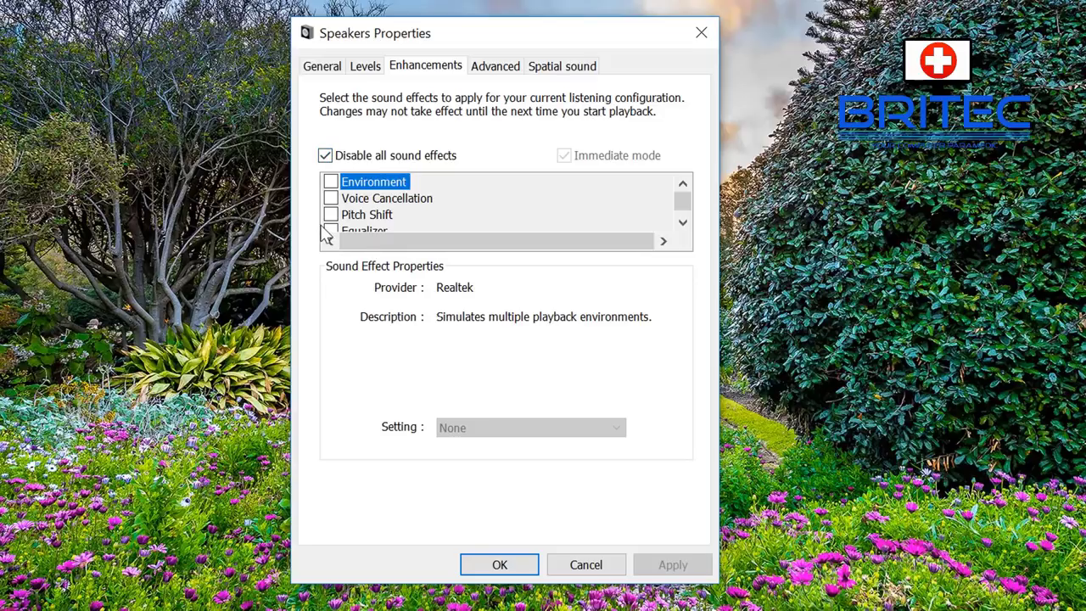
Review the speakers' spatial sound and default format settings, re-enable sound effects, and cancel out of the sound dialogs.
{"action": "left_click", "coordinate": [546, 69]}
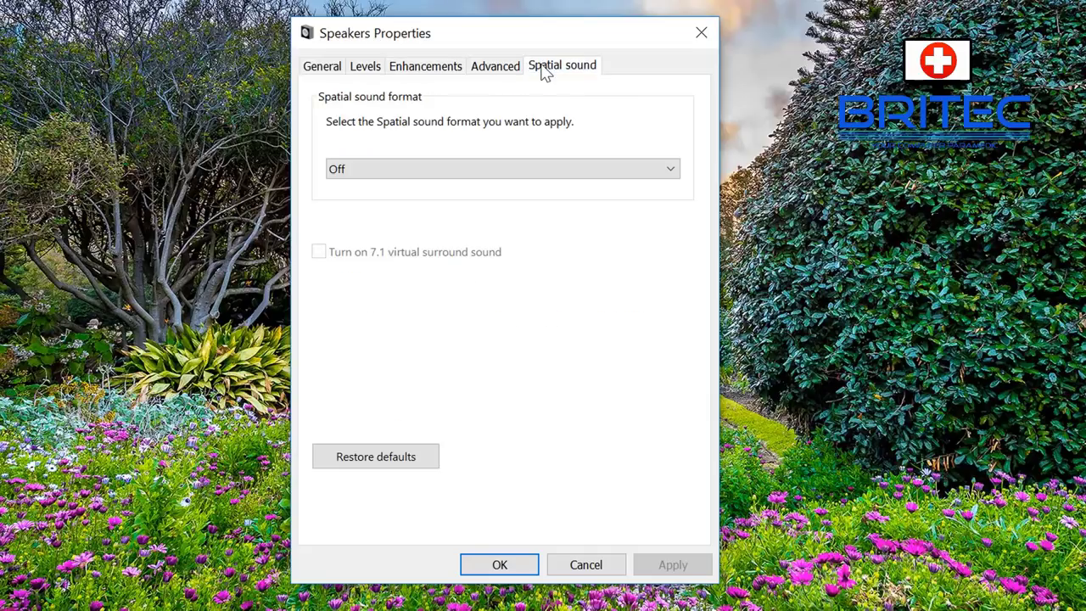
{"action": "left_click", "coordinate": [509, 73]}
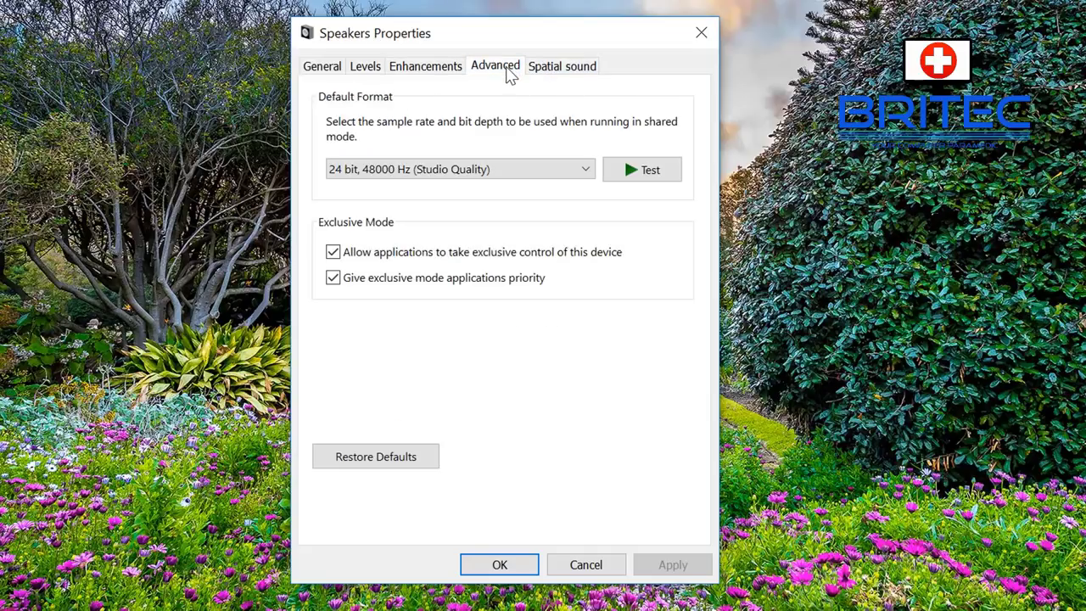
{"action": "left_click", "coordinate": [437, 72]}
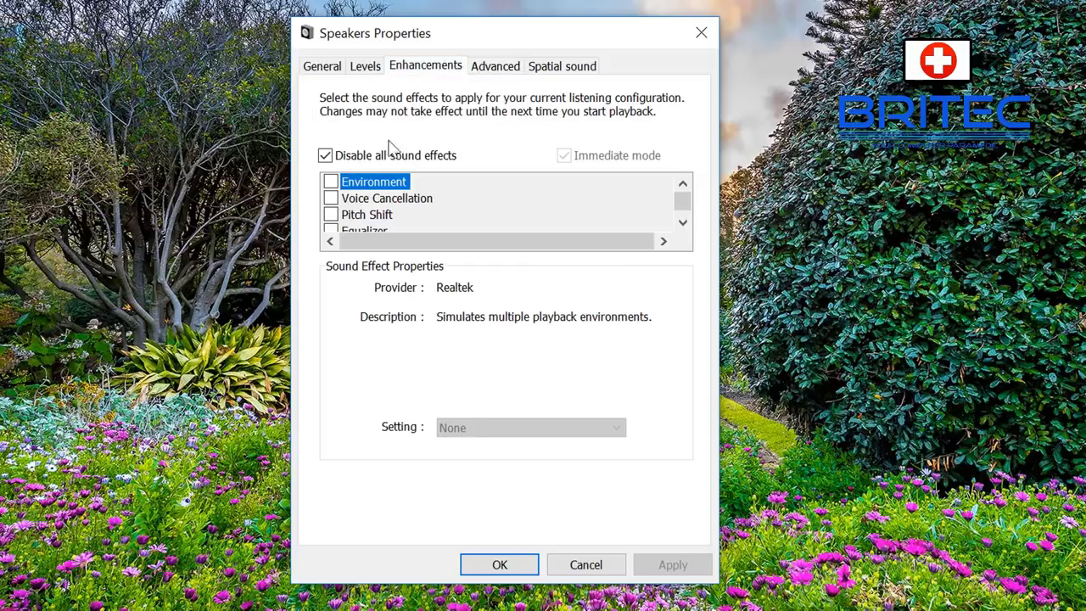
{"action": "left_click", "coordinate": [325, 156]}
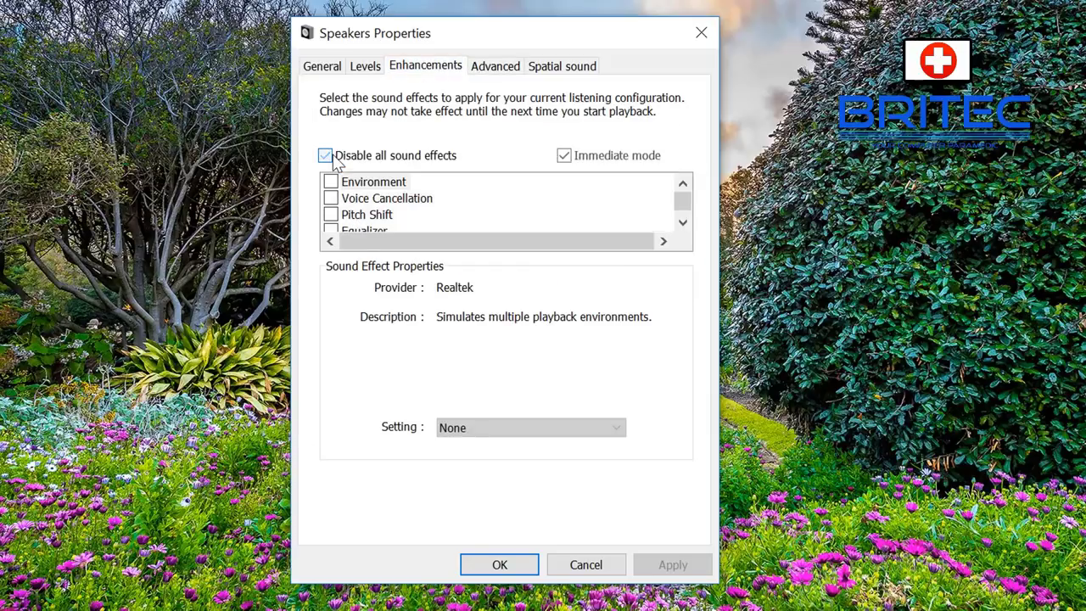
{"action": "left_click", "coordinate": [581, 565]}
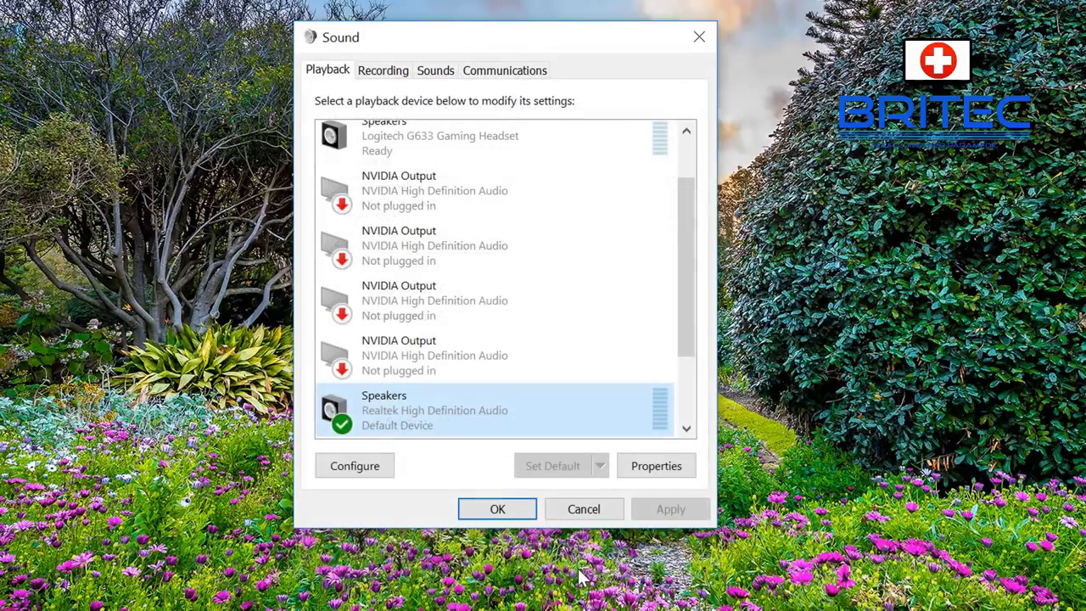
{"action": "left_click", "coordinate": [584, 509]}
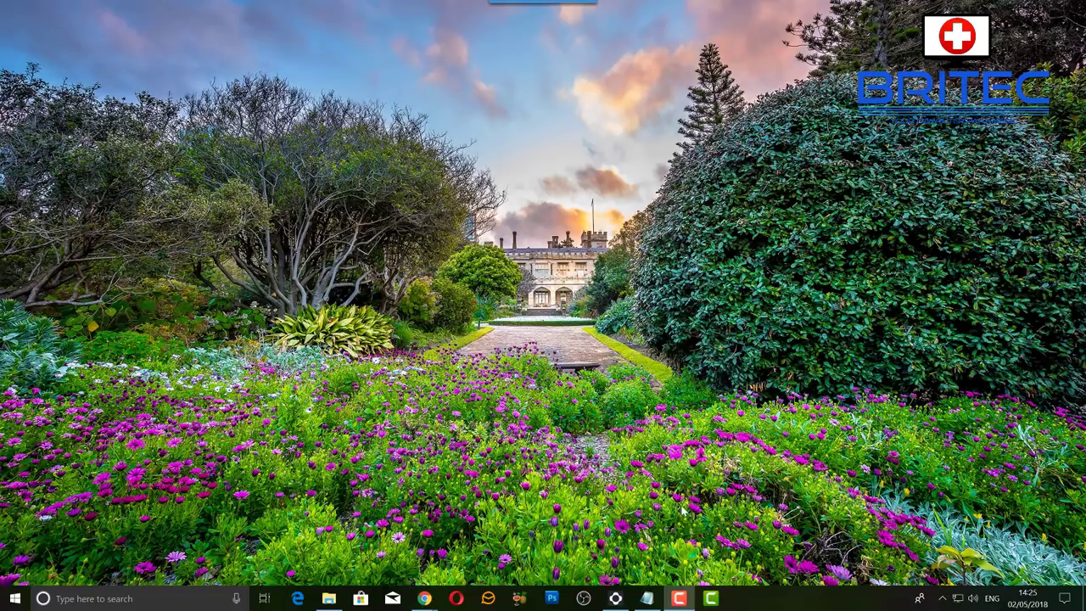
{"action": "left_click", "coordinate": [679, 598]}
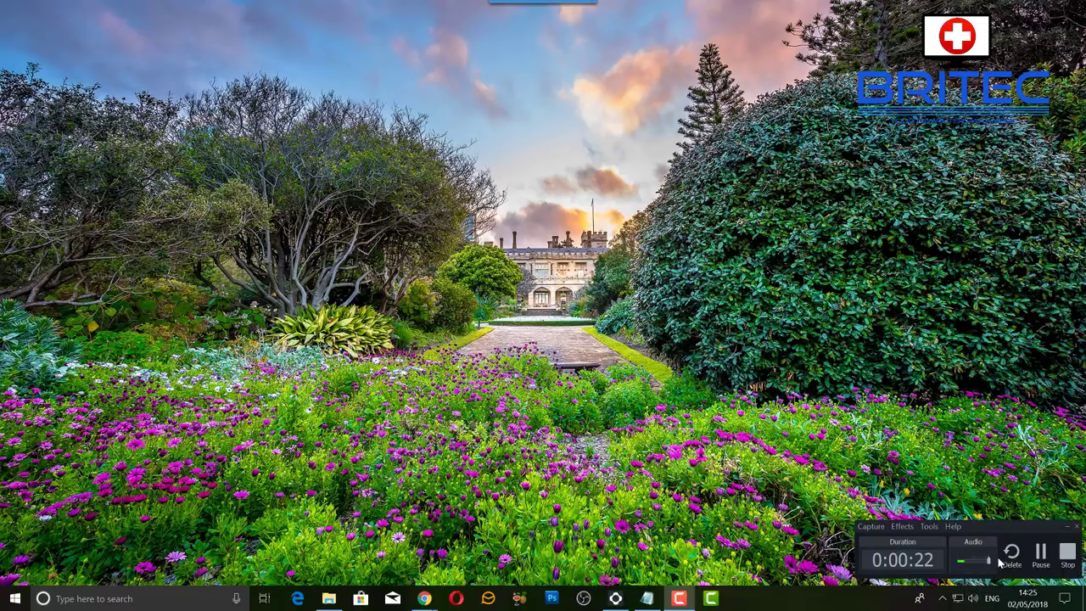
{"action": "left_click", "coordinate": [1066, 527]}
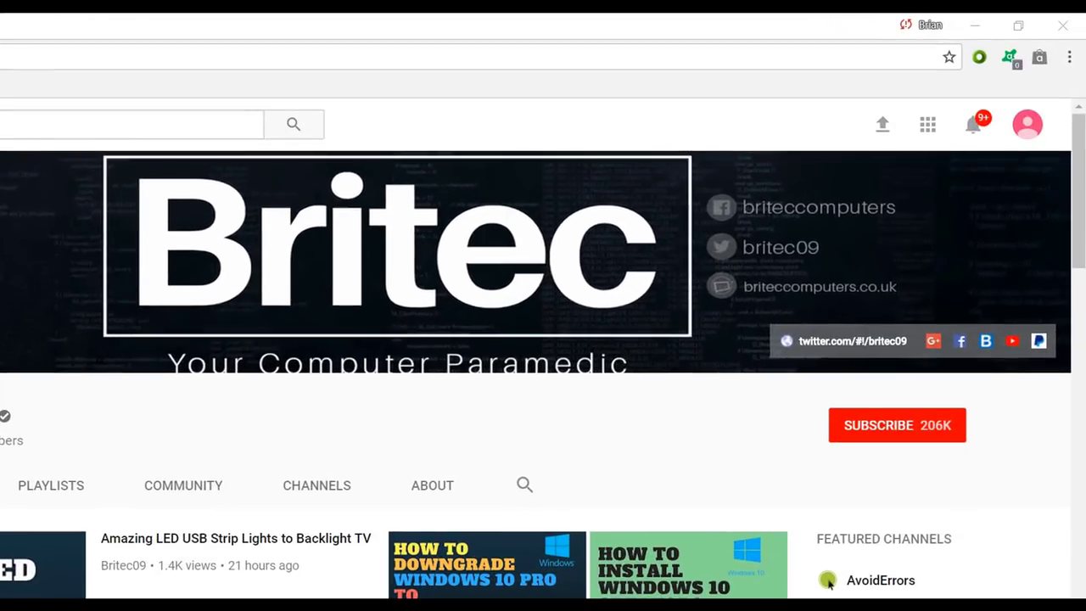
Subscribe to the Britec channel on YouTube.
{"action": "left_click", "coordinate": [911, 438]}
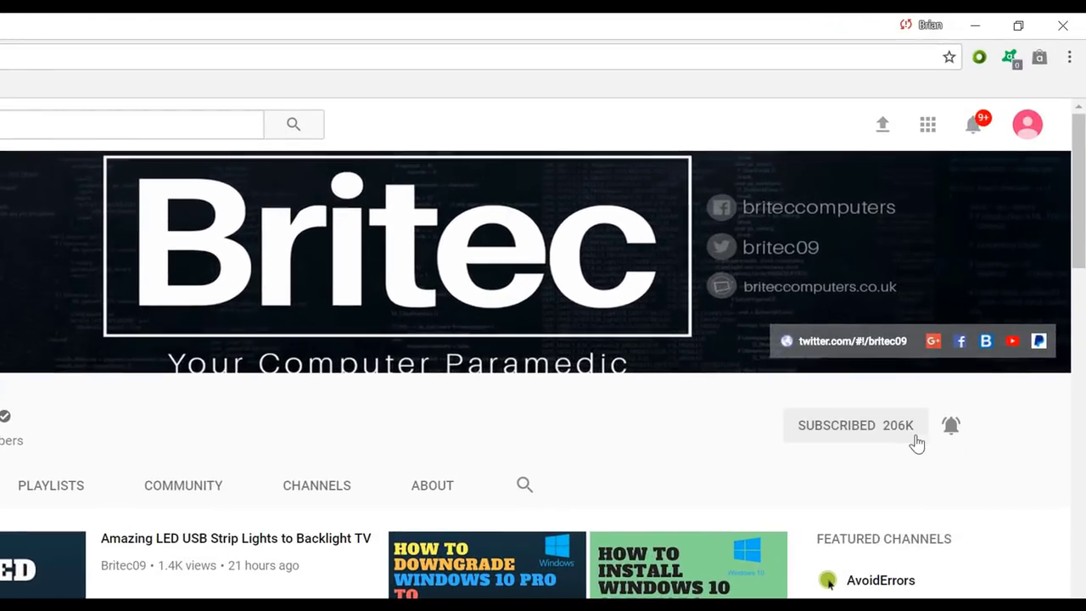